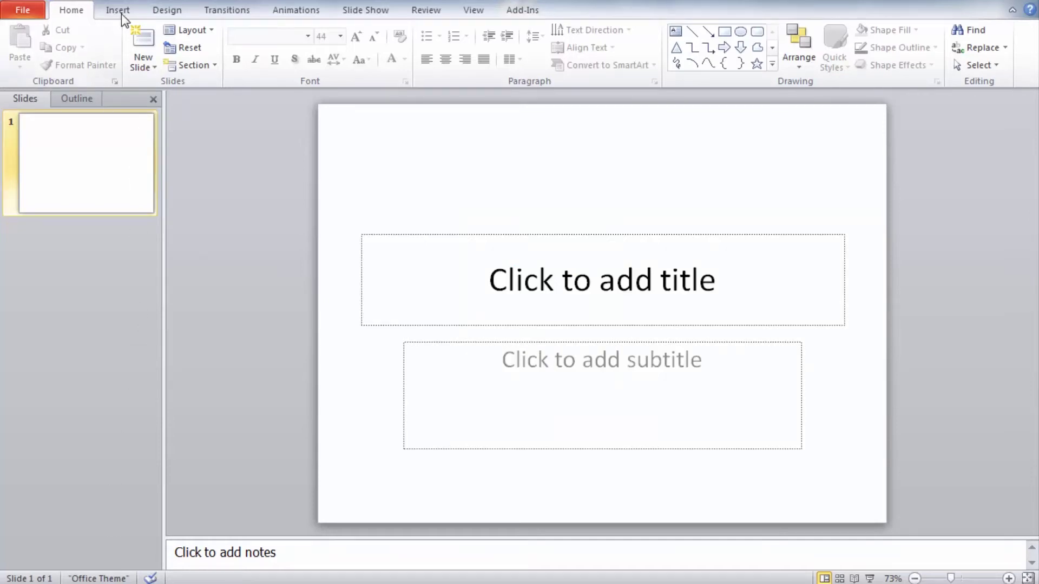
Show PowerPoint's Insert ribbon commands above the blank title slide.
click(120, 11)
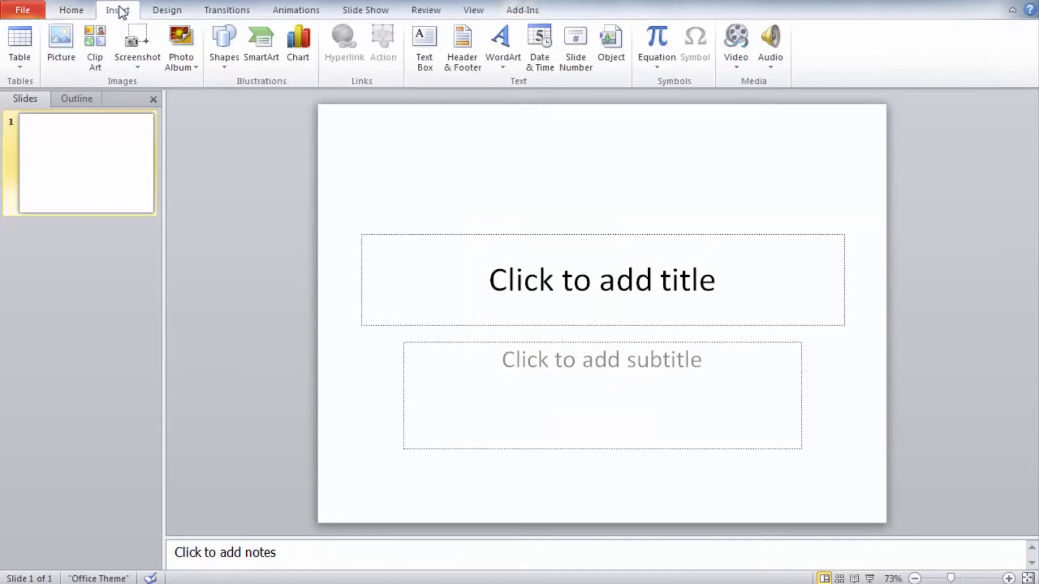
Insert the Desktop photo of the two costumed children and shrink it to 7.42 by 5.56 inches.
click(63, 59)
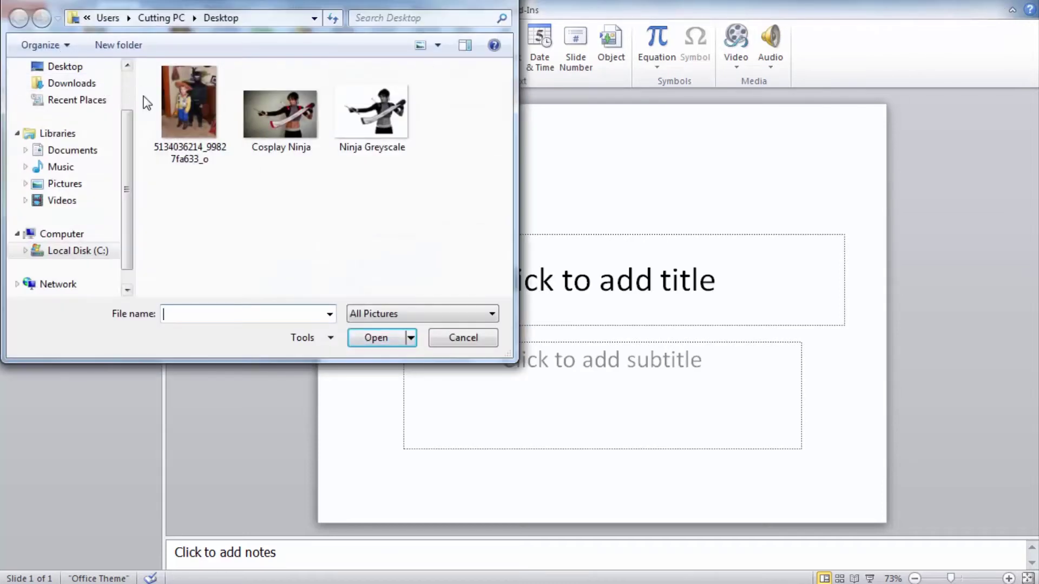
double_click(202, 119)
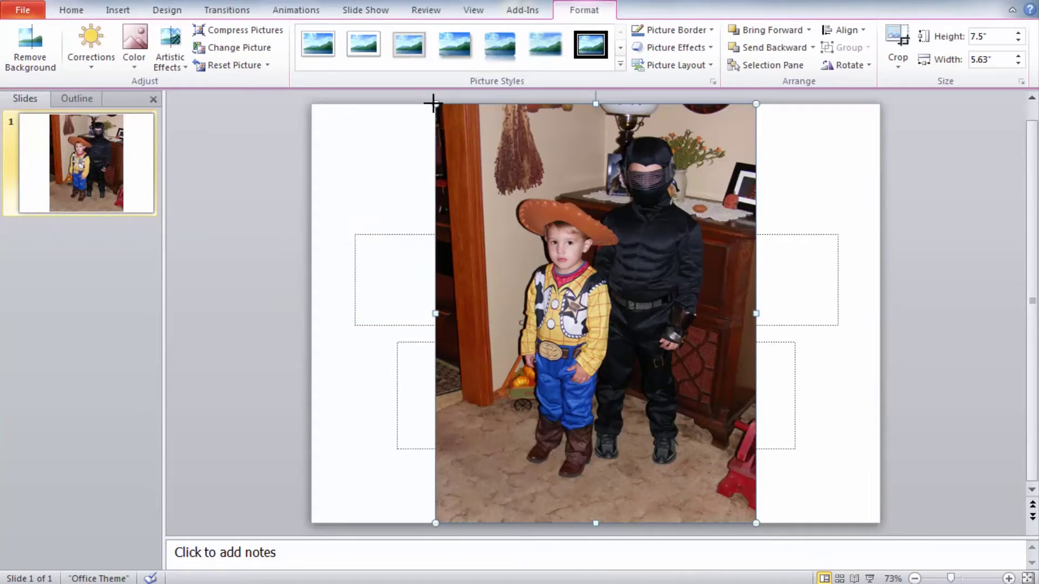
drag(435, 103, 439, 108)
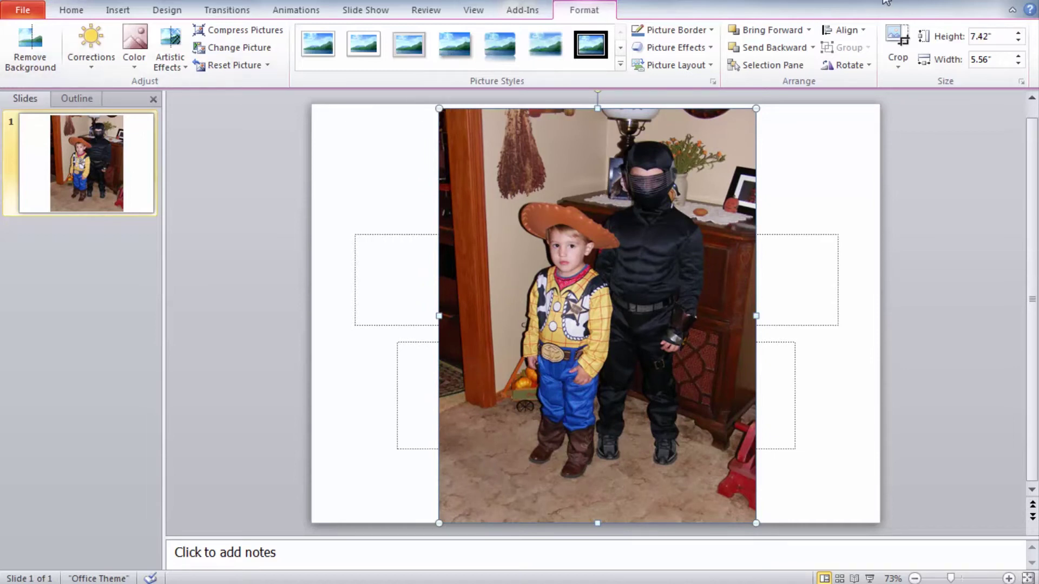
click(896, 43)
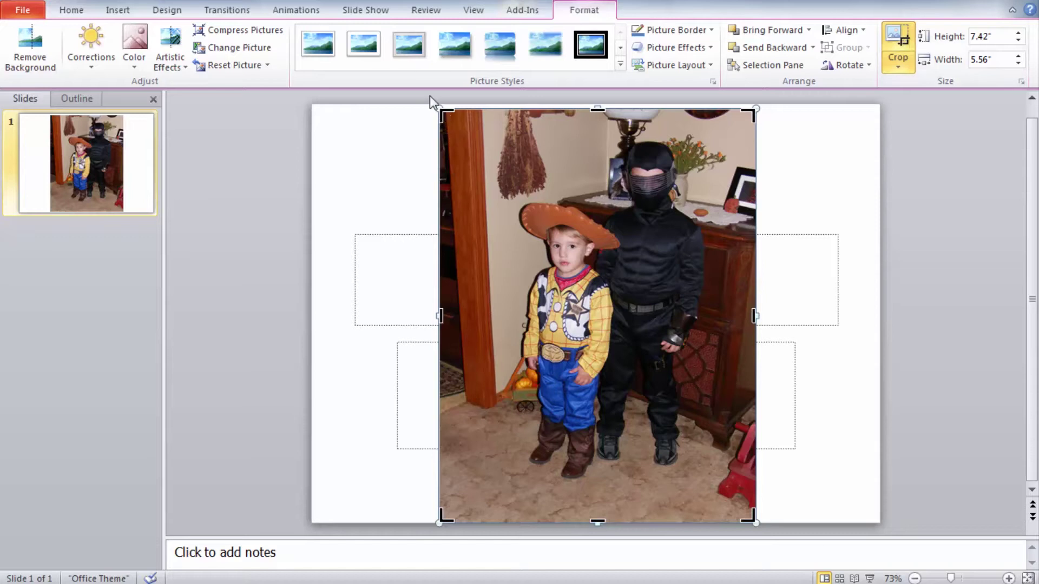
Crop the photo's edges in to 5.43 by 2.39 inches around the cowboy child.
drag(441, 112, 483, 183)
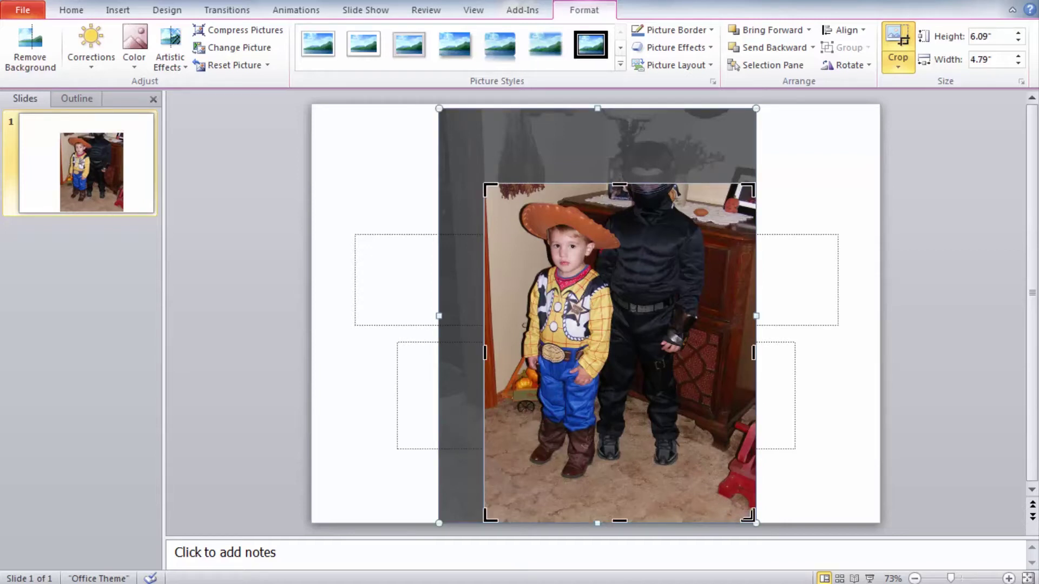
drag(748, 516, 615, 492)
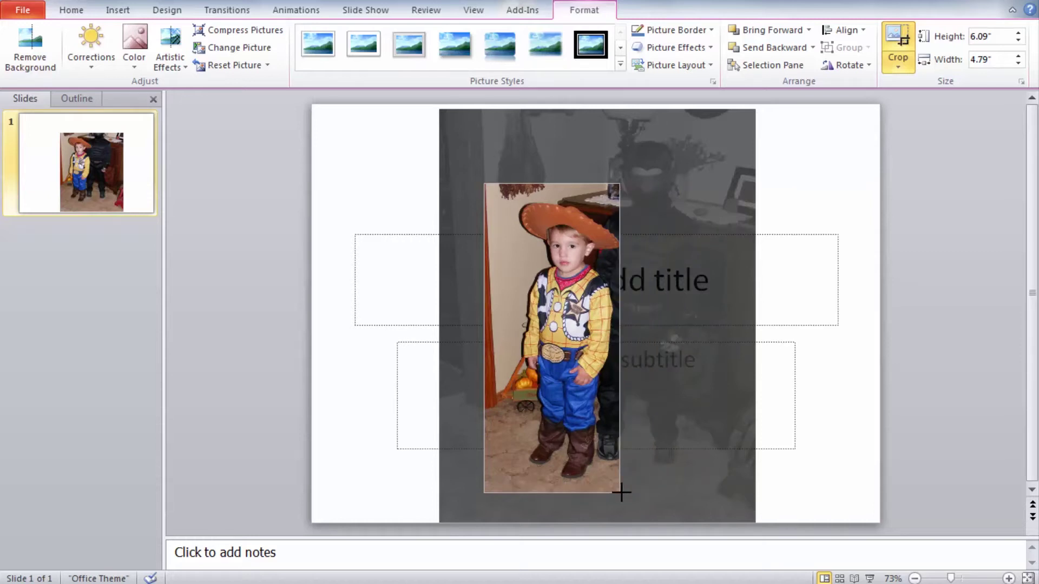
drag(621, 493, 620, 492)
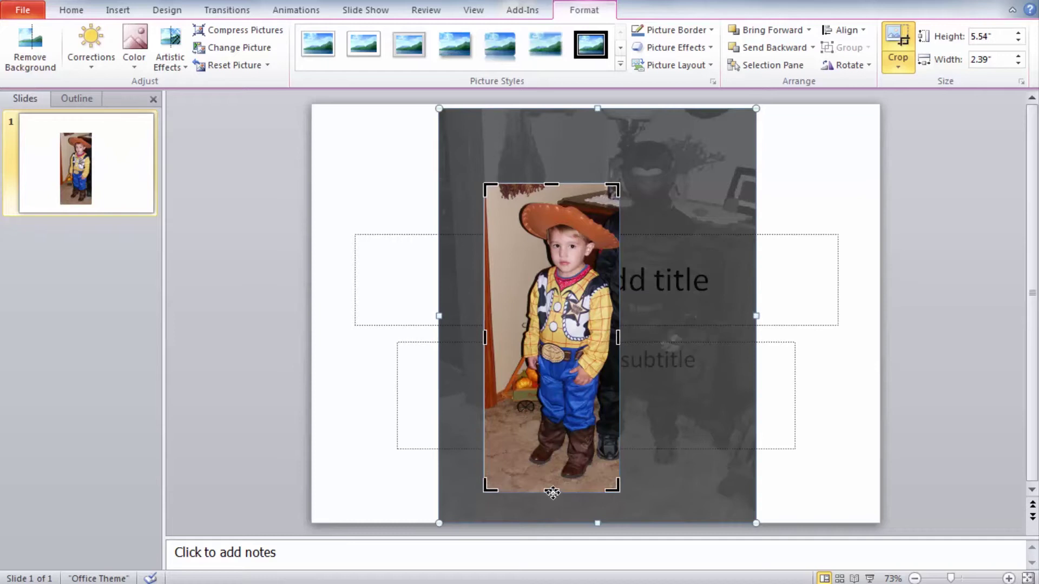
drag(553, 492, 554, 486)
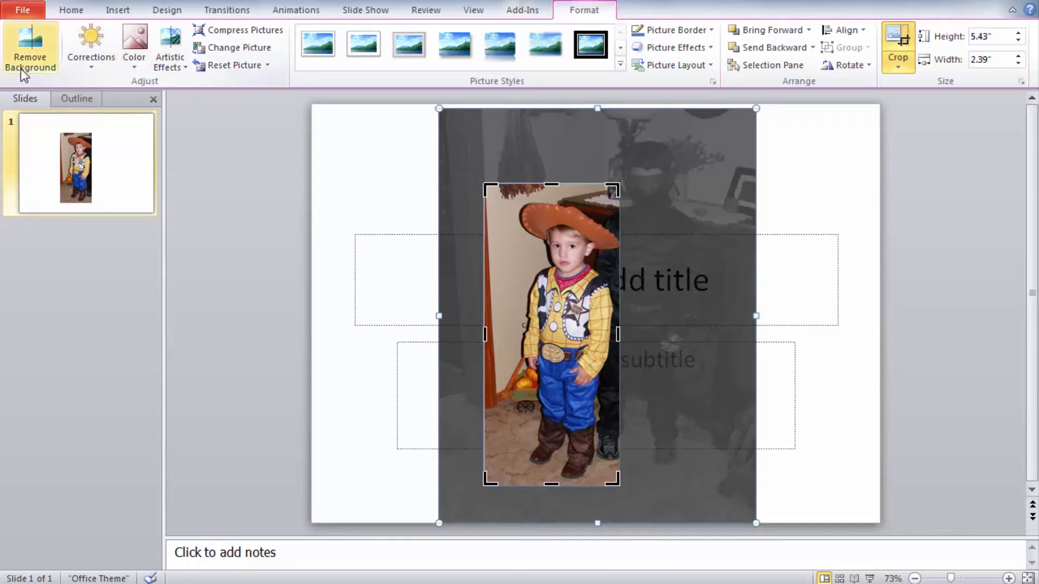
click(30, 55)
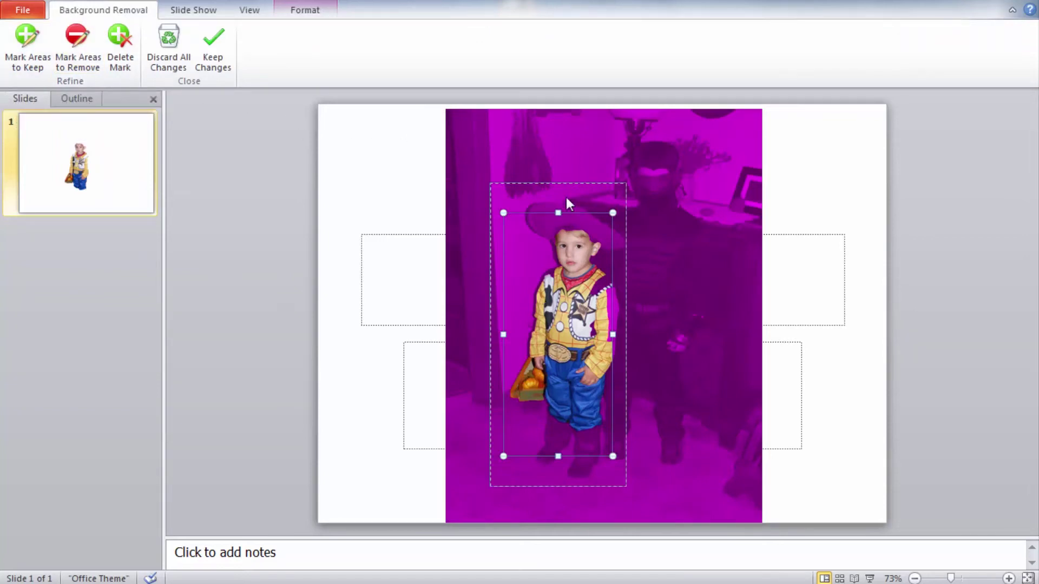
Enlarge the background-removal keep area up and right so the hat and whole child are kept.
drag(557, 212, 559, 194)
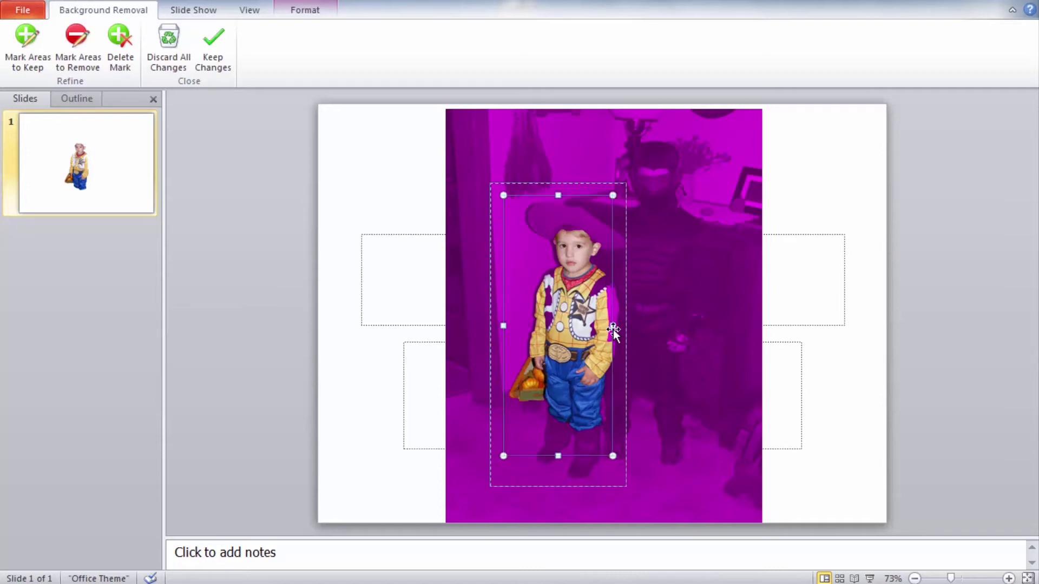
drag(612, 326, 623, 326)
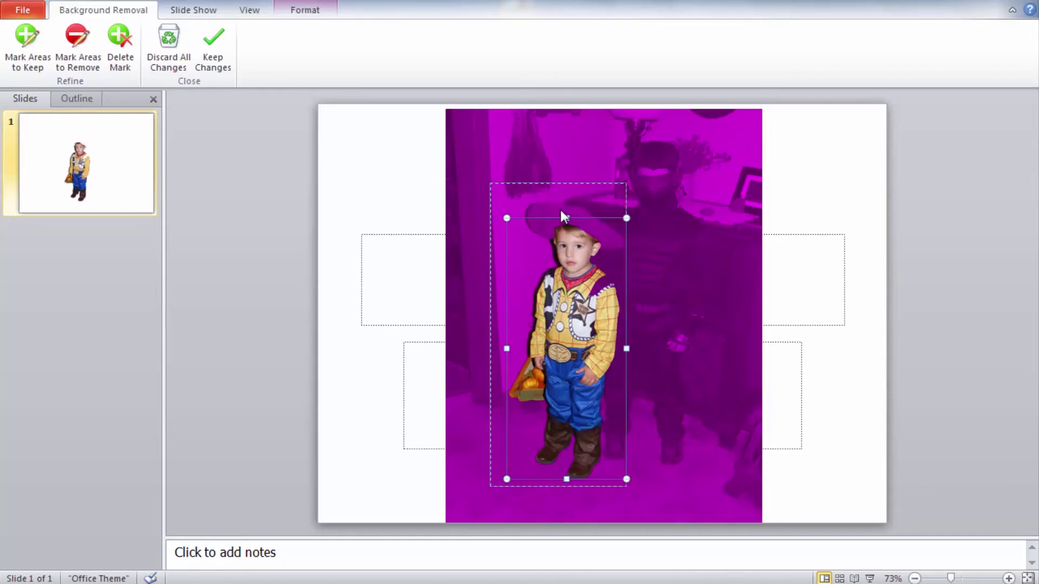
drag(566, 217, 566, 192)
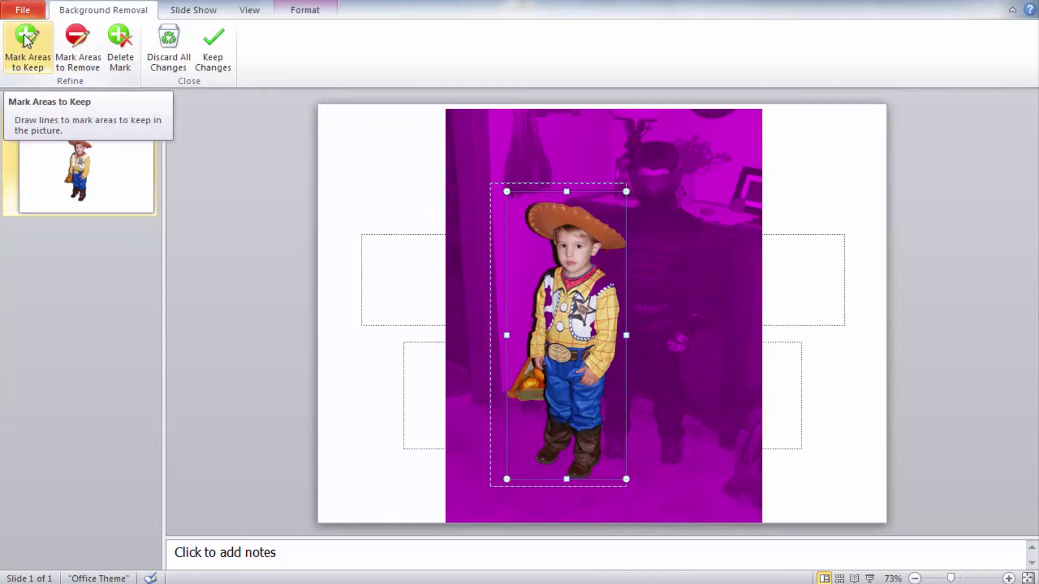
Mark the basket for removal and keep the changes, leaving only the cowboy cutout.
click(78, 43)
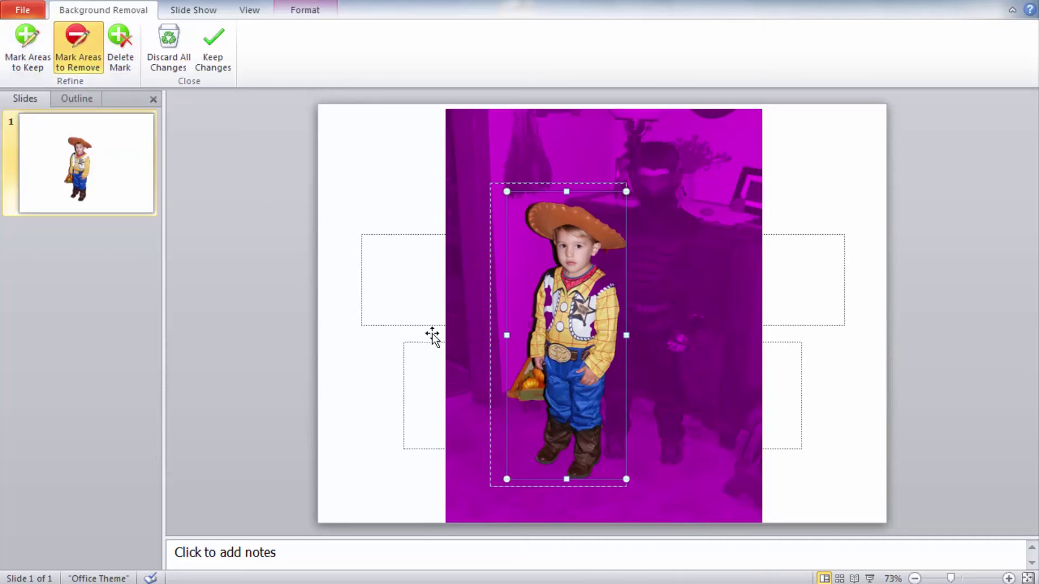
click(521, 374)
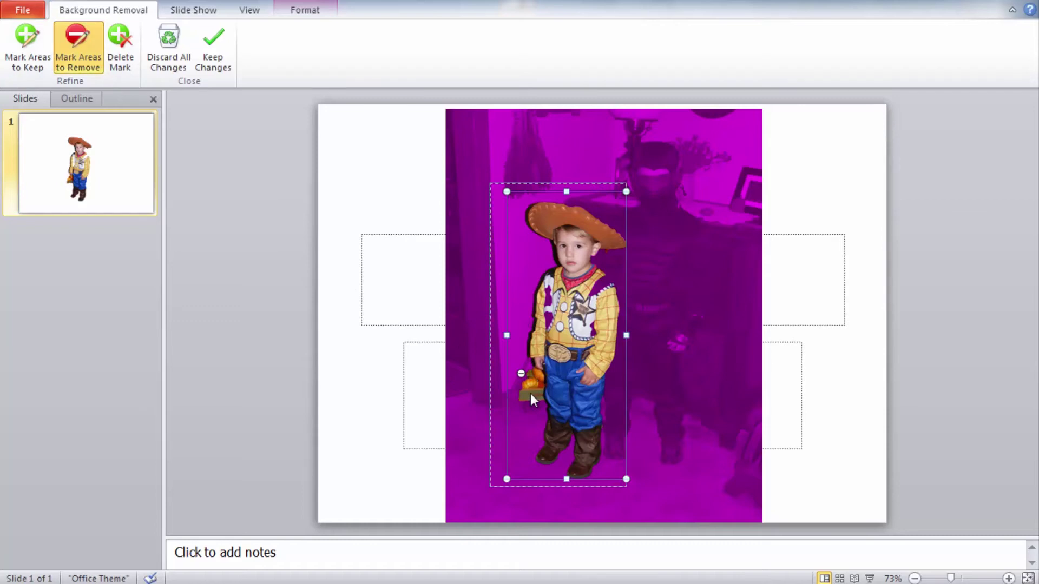
click(530, 393)
click(534, 383)
click(215, 55)
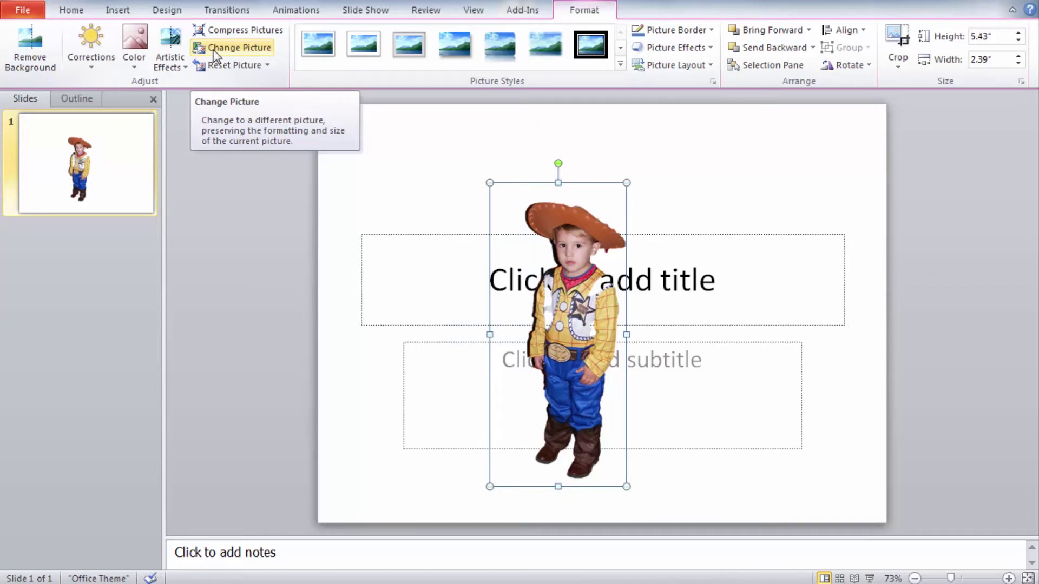
Recolor the cowboy cutout with the Grayscale option.
click(131, 41)
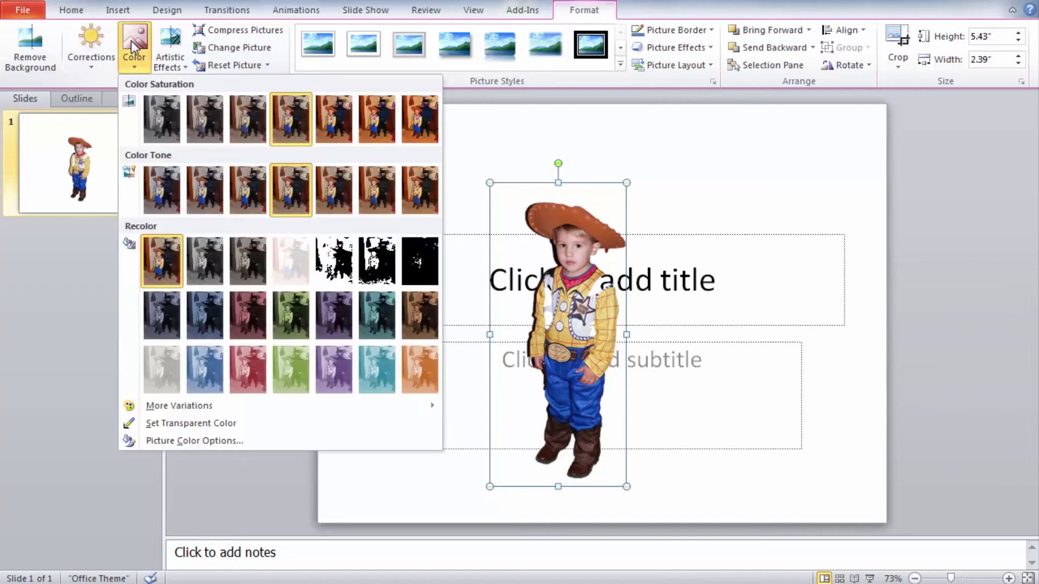
click(204, 258)
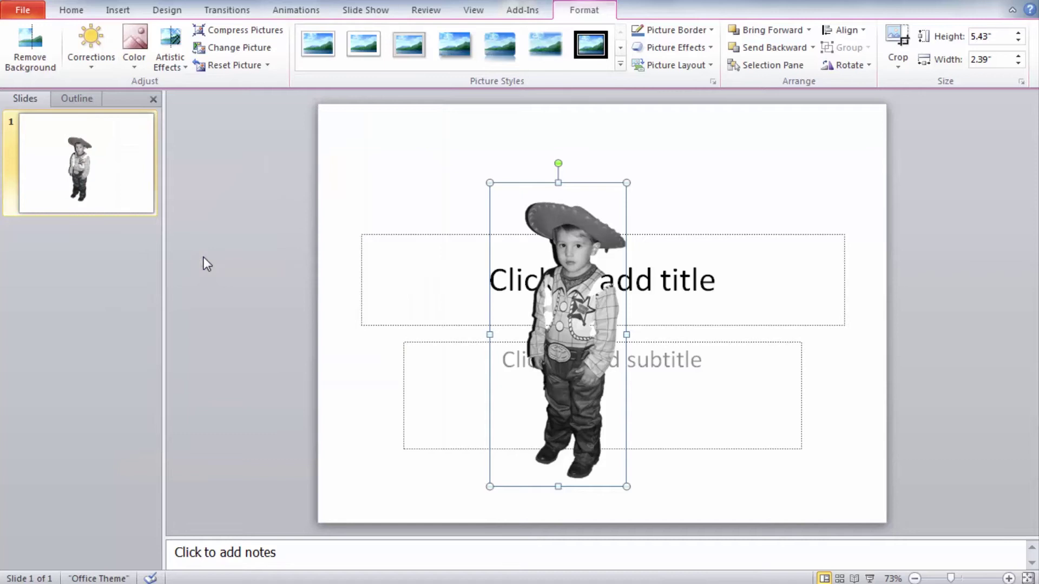
click(30, 10)
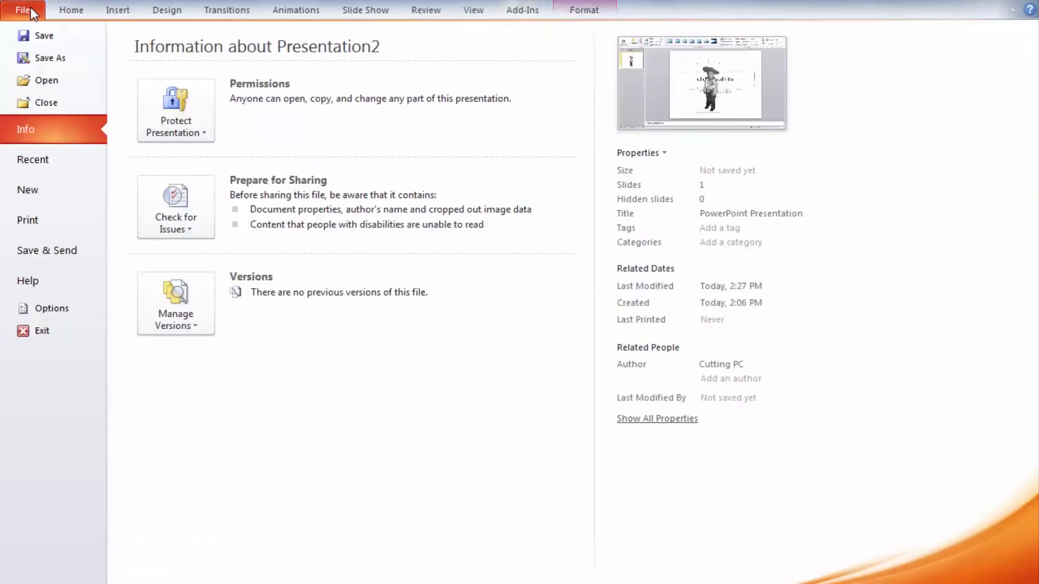
Save the slide to the Desktop as a JPEG File Interchange Format image named Cowboy.
click(38, 57)
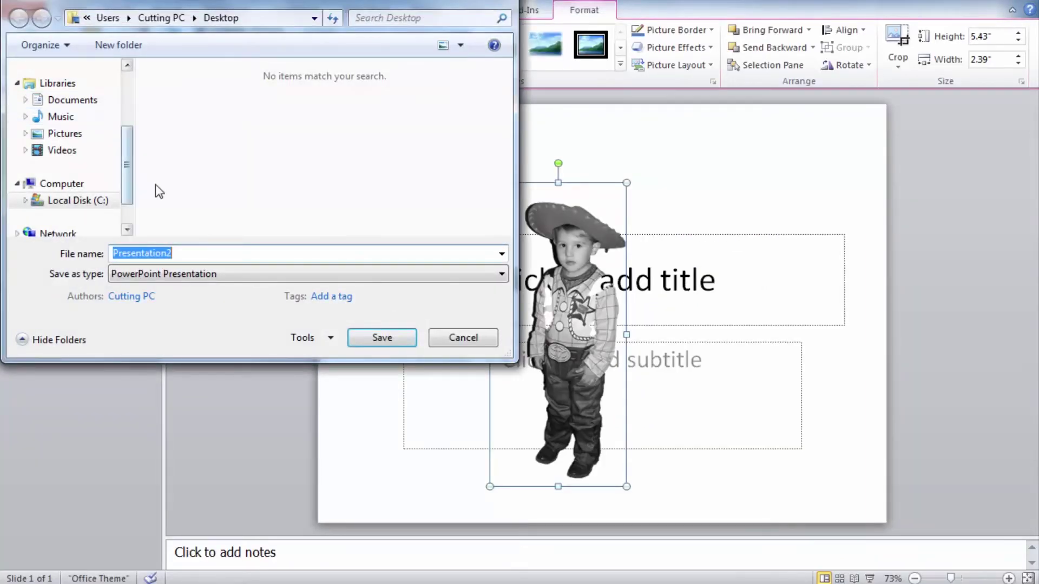
click(222, 274)
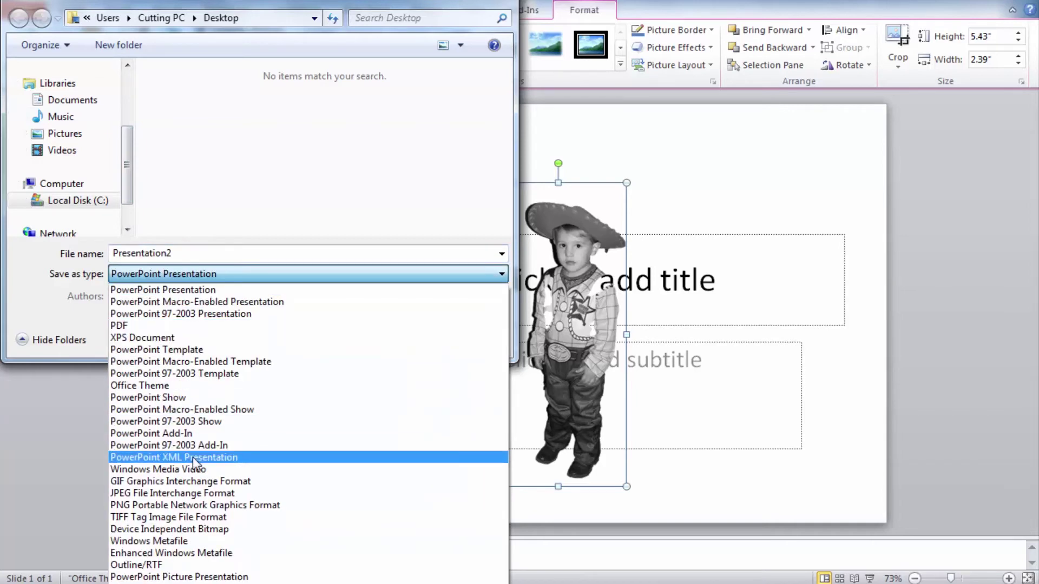
click(193, 495)
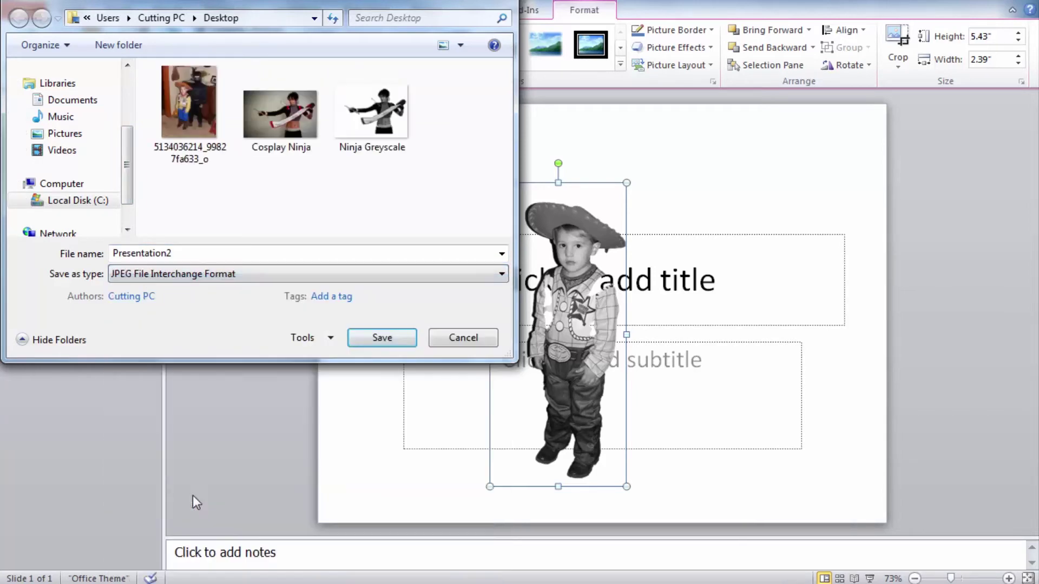
double_click(174, 255)
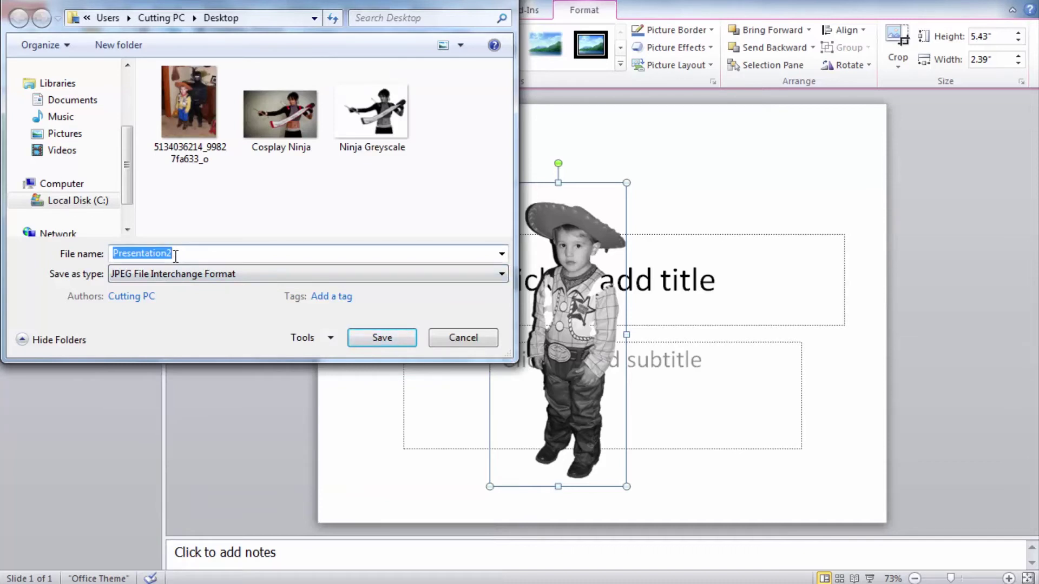
text(Cowboy)
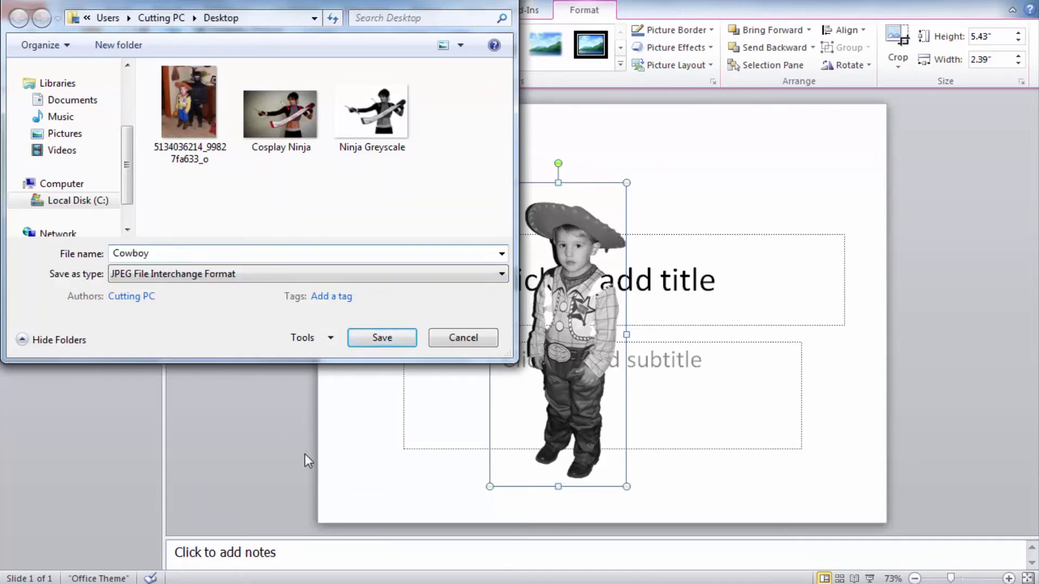
click(381, 338)
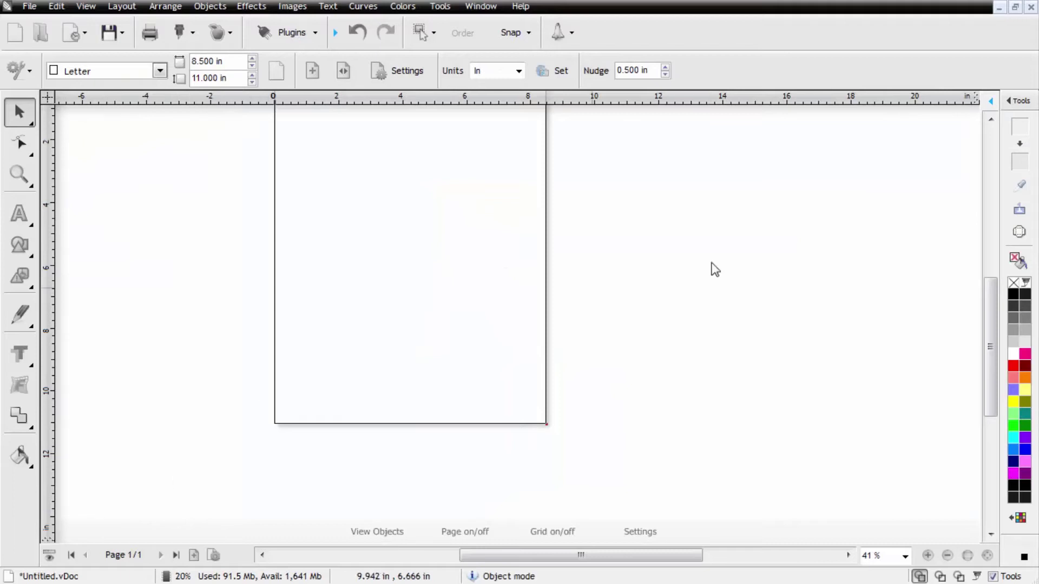
Import the Cowboy JPEG into Untitled.vDoc and place it as a 10 by 7.5 inch image.
drag(990, 352, 1002, 259)
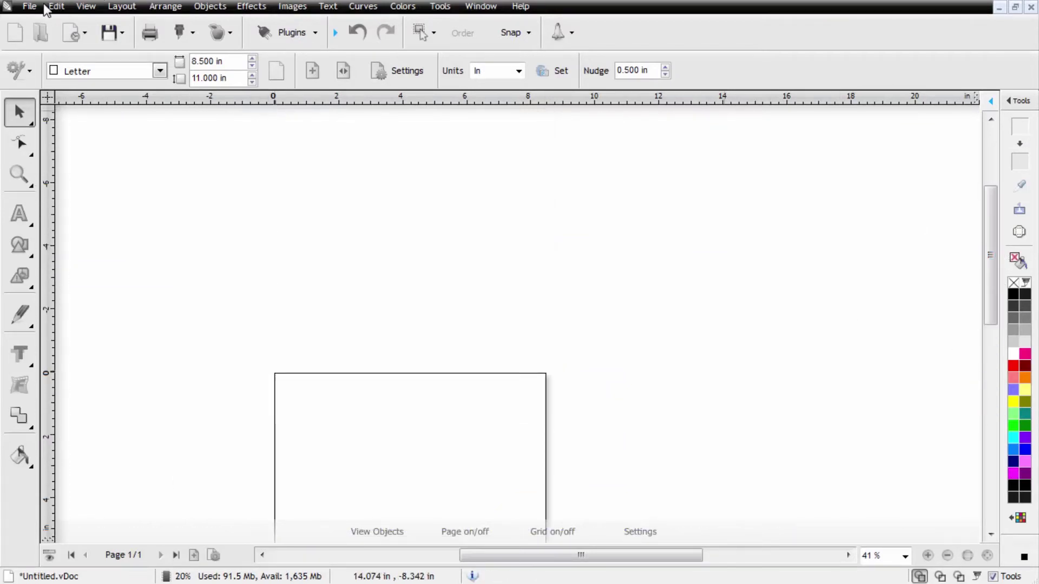
click(28, 7)
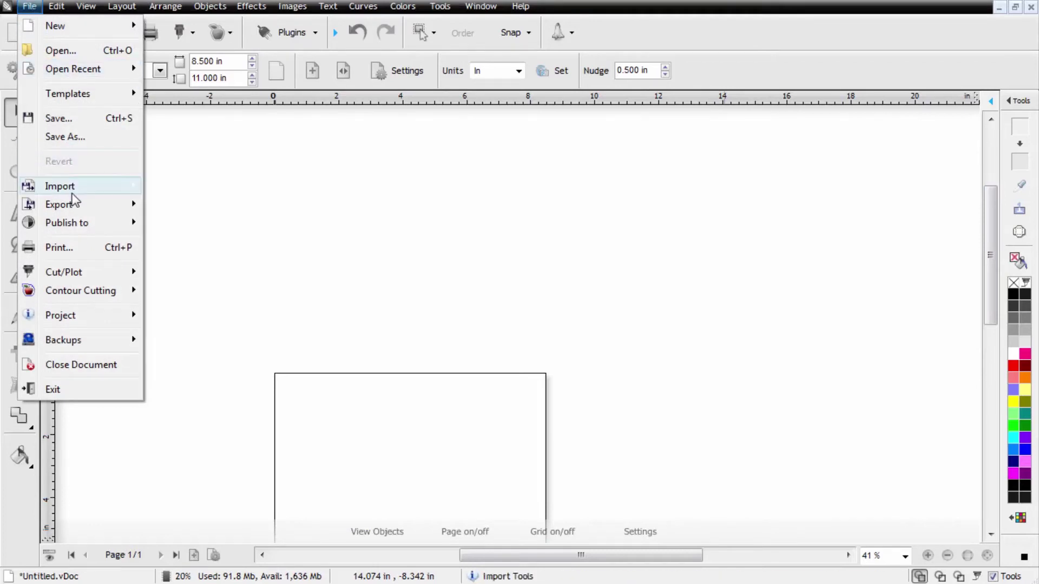
mouse_move(72, 189)
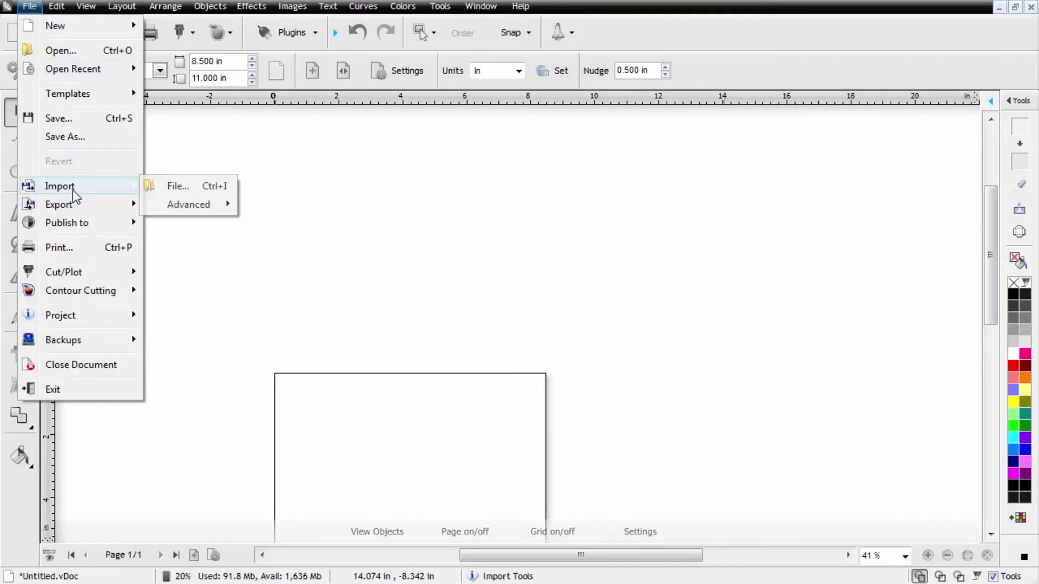
click(186, 187)
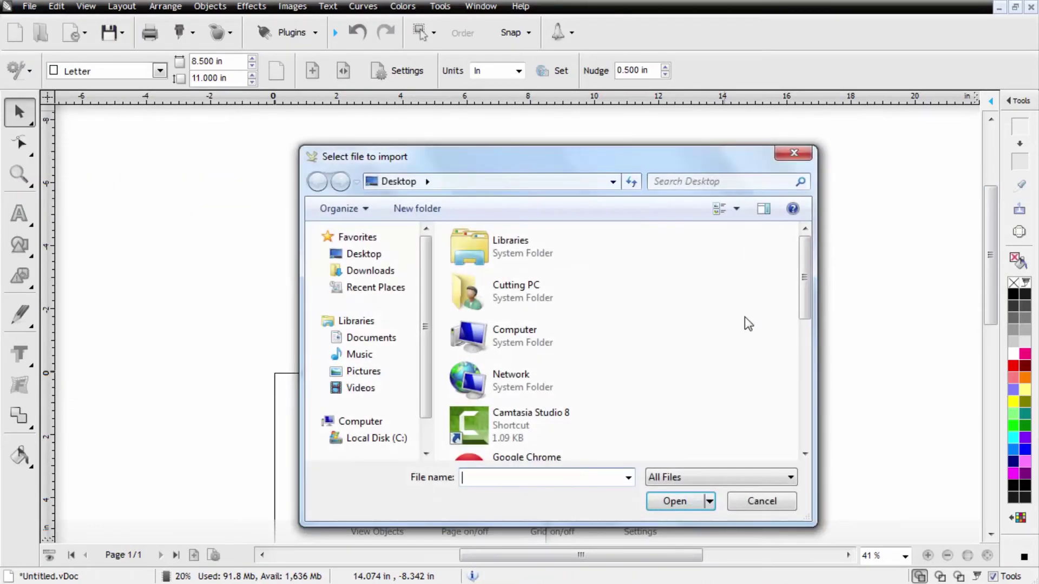
click(804, 364)
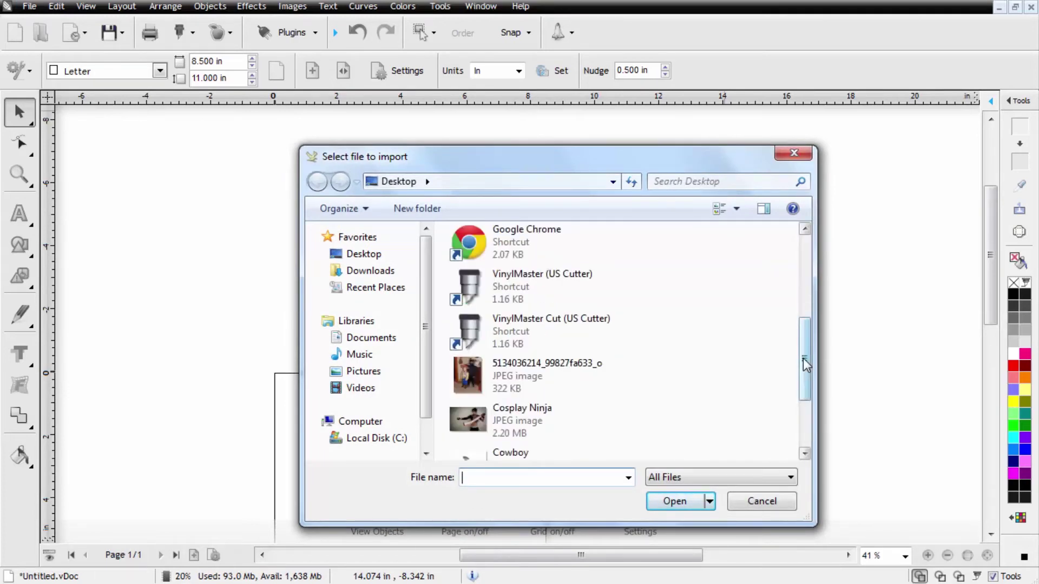
scroll(804, 364, down, 3)
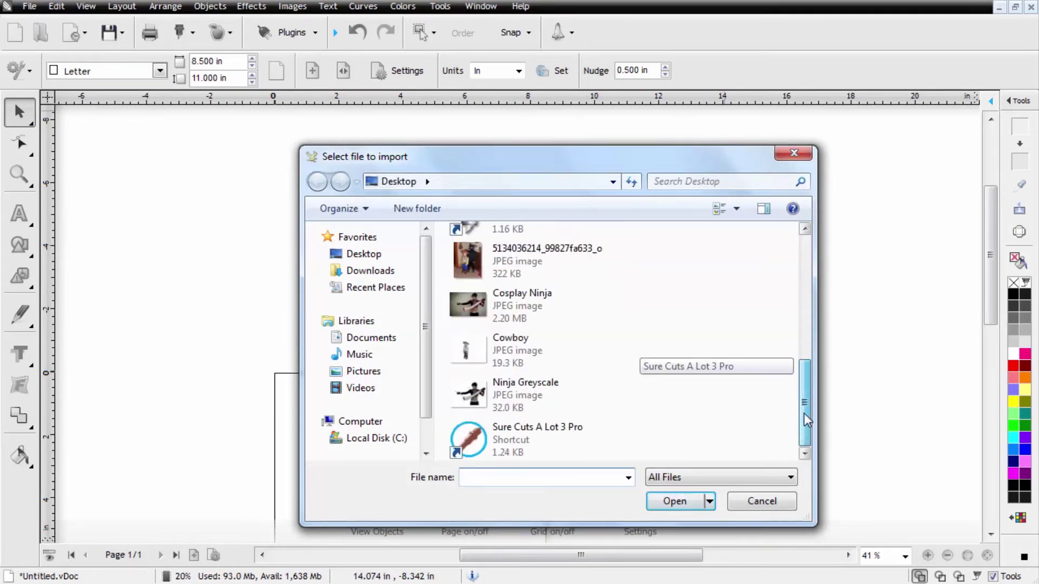
double_click(511, 353)
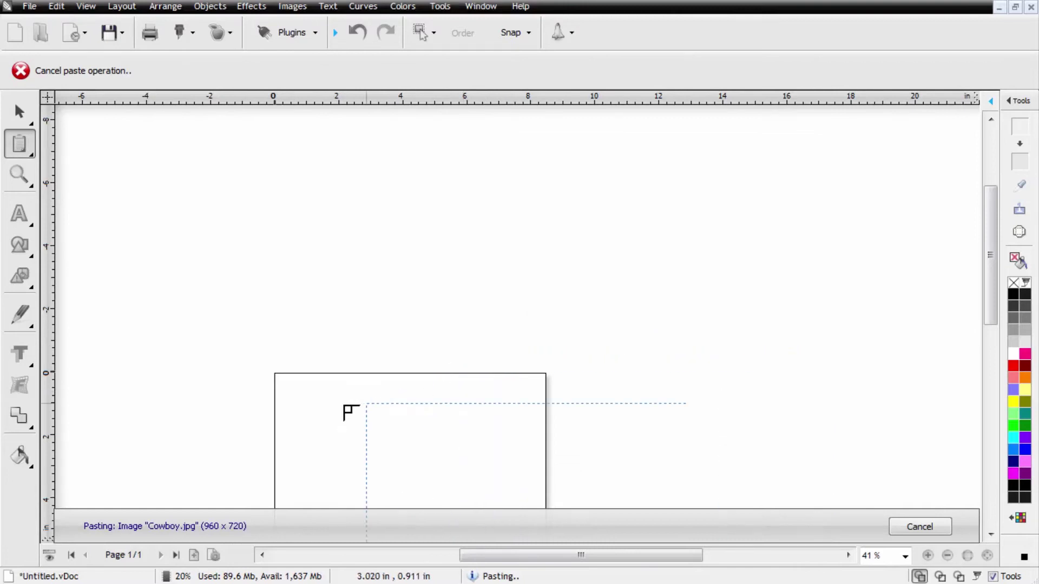
click(274, 403)
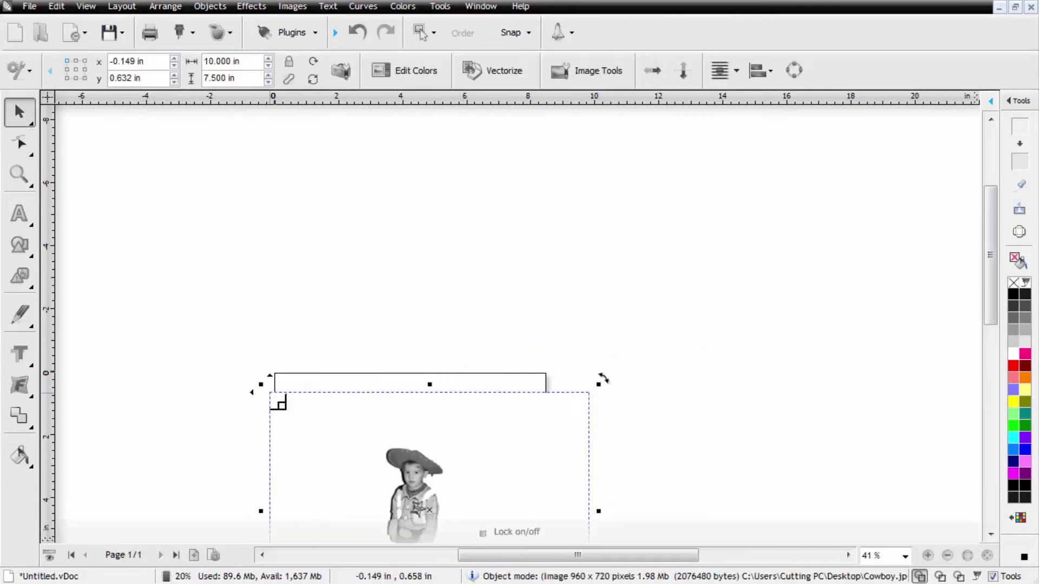
scroll(998, 268, down, 1)
scroll(997, 267, down, 4)
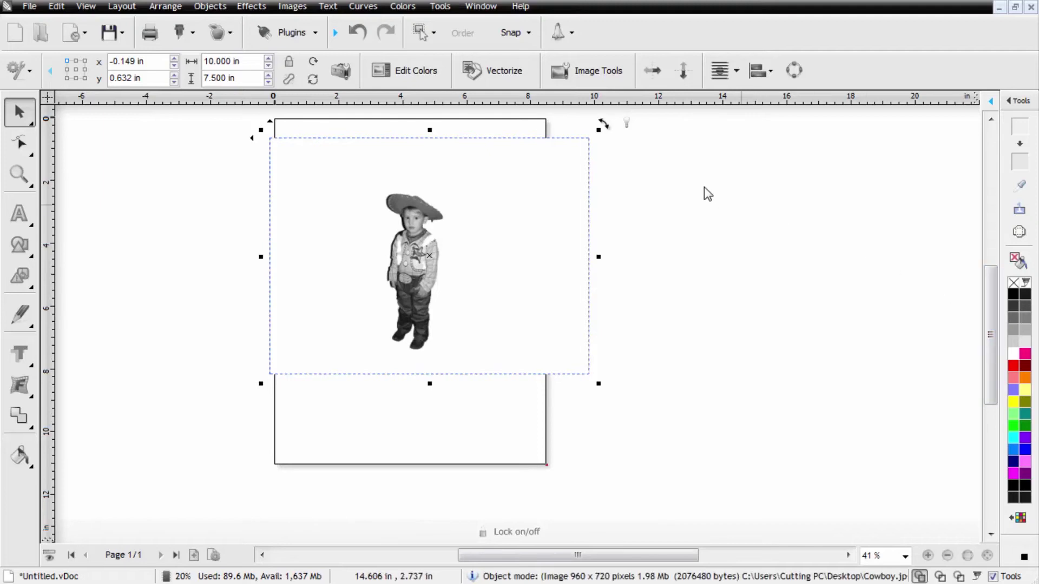
In Vectorize, apply the Auto-Correct B/W Logo filter and set the trace colour to black.
click(504, 75)
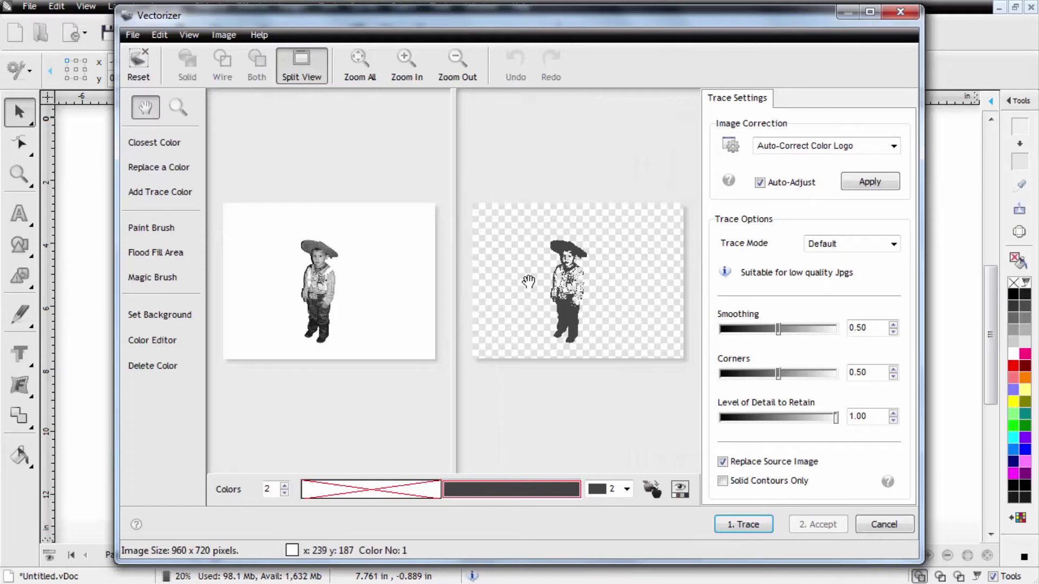
click(814, 150)
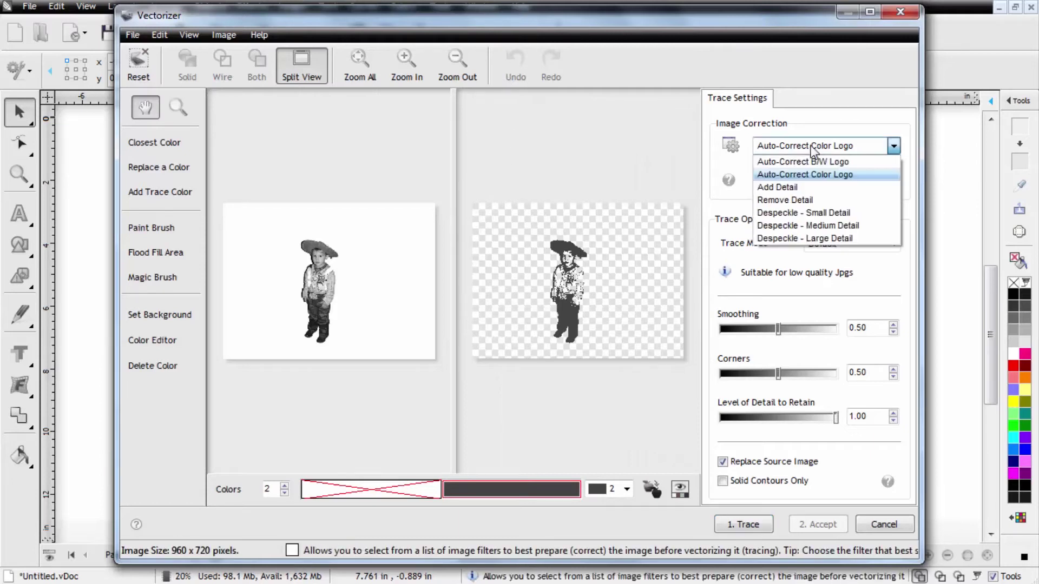
click(813, 162)
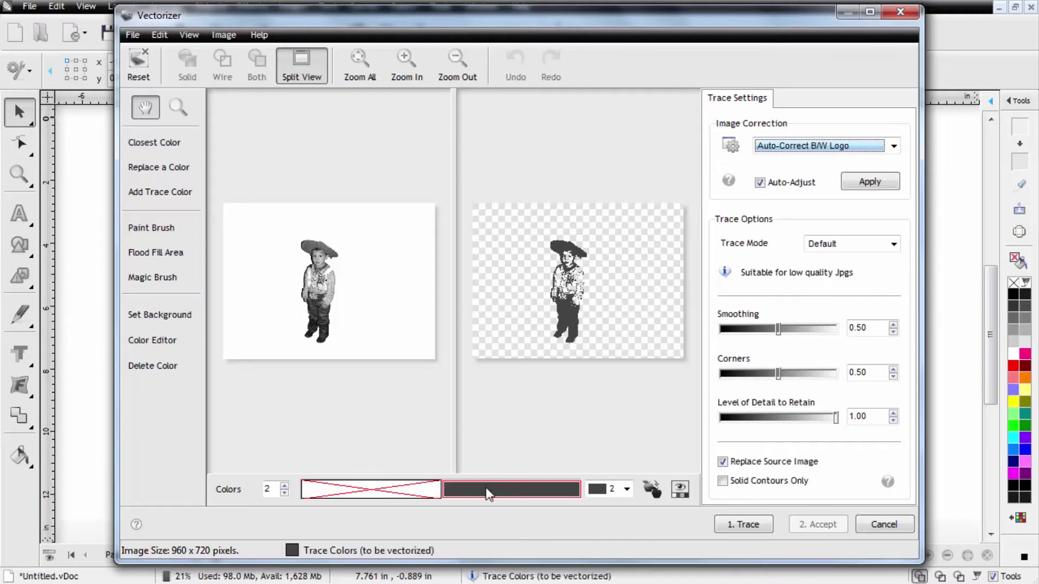
click(488, 491)
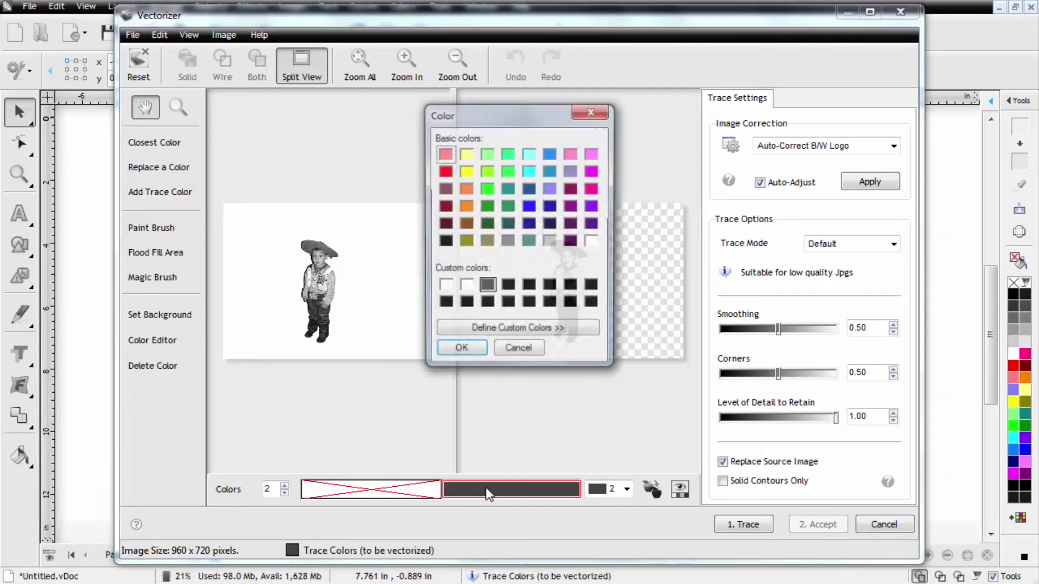
click(445, 304)
click(460, 350)
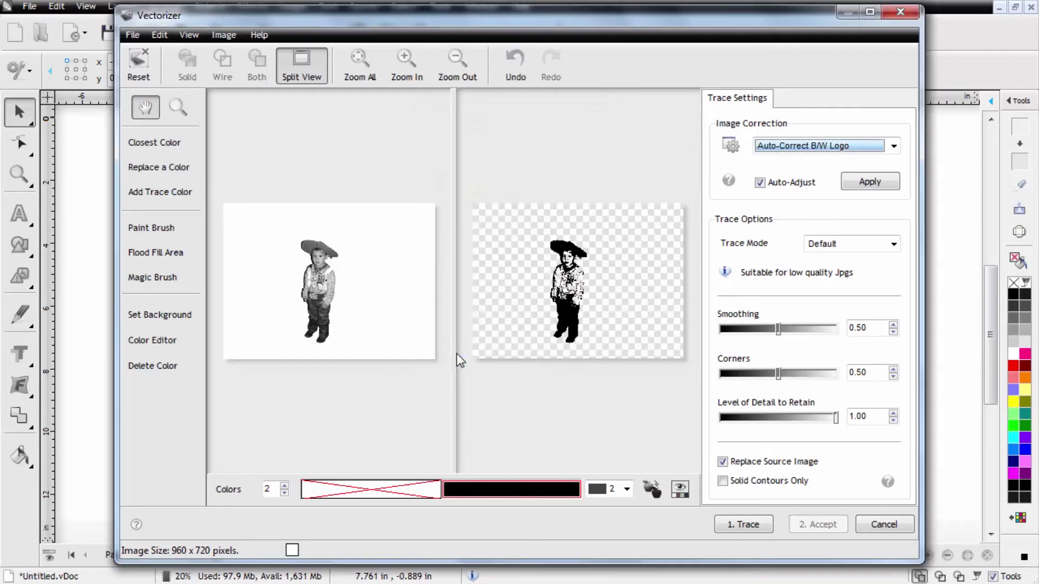
Trace in Logo mode and accept the black vector cowboy, 1.761 by 4.951 inches.
click(826, 245)
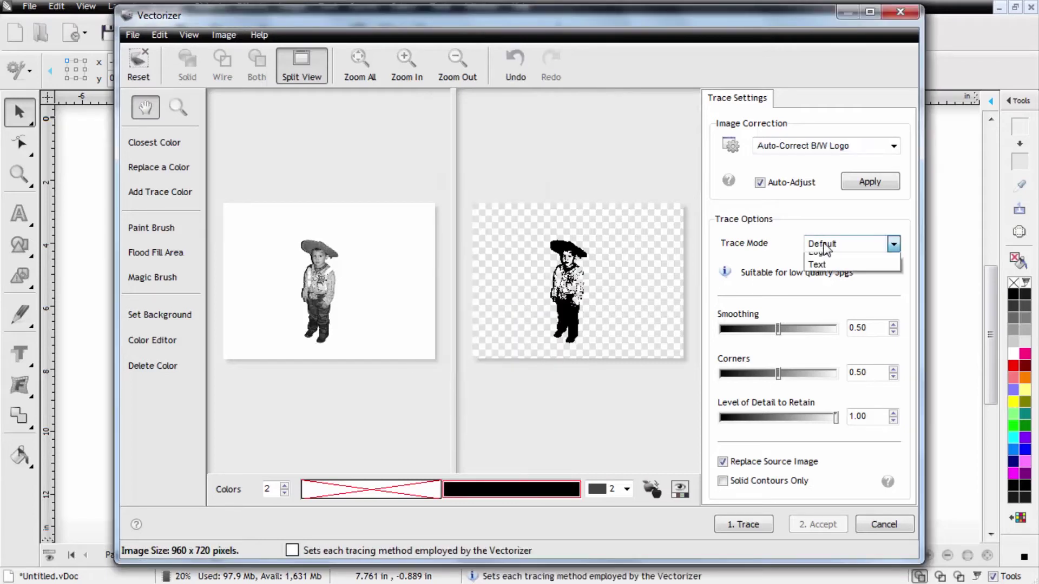
click(830, 278)
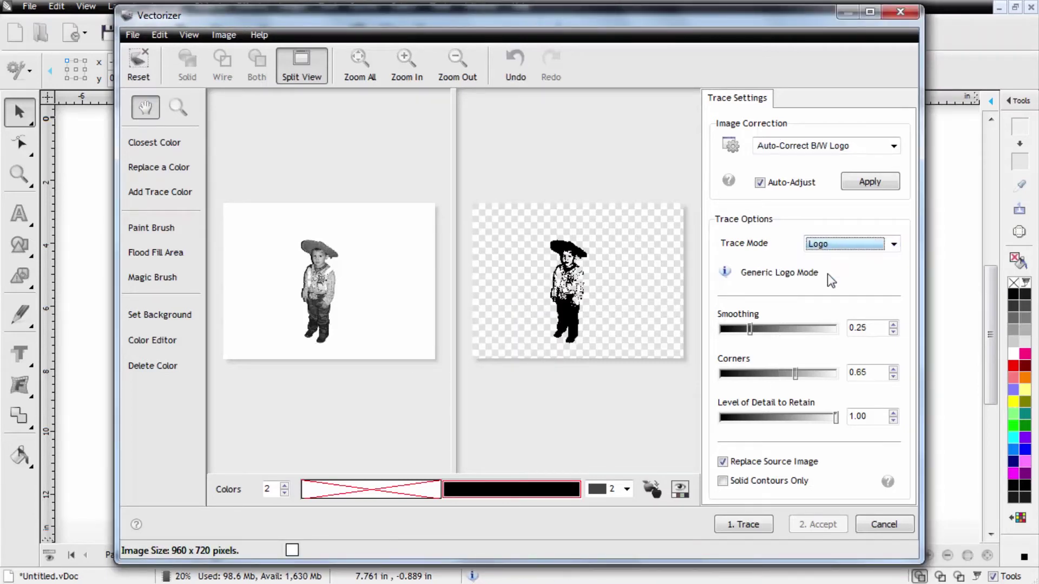
click(742, 526)
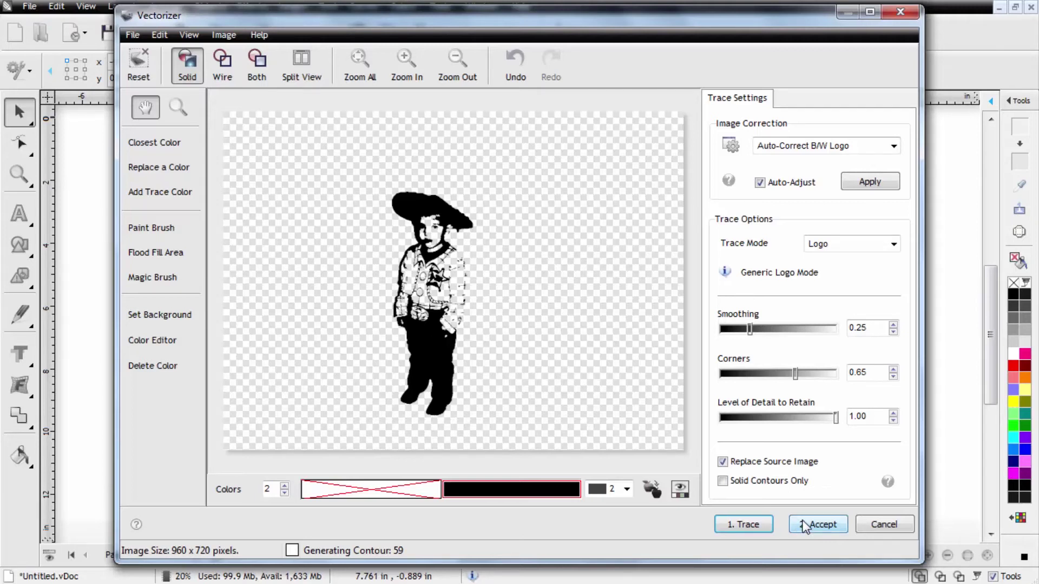
click(805, 524)
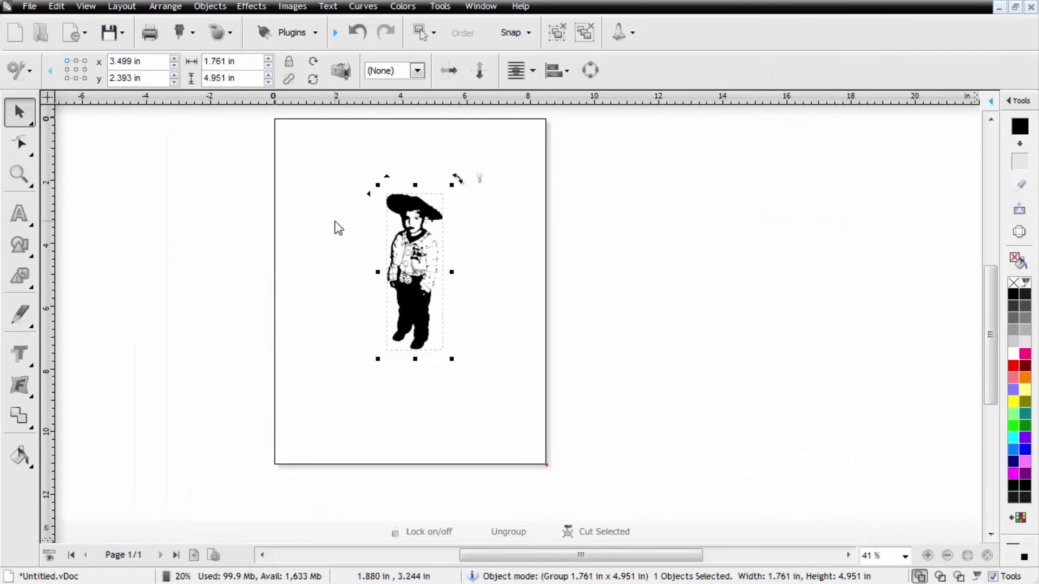
Select the traced cowboy and start Create Cut-Contour from the apple contour-cut dropdown.
click(337, 228)
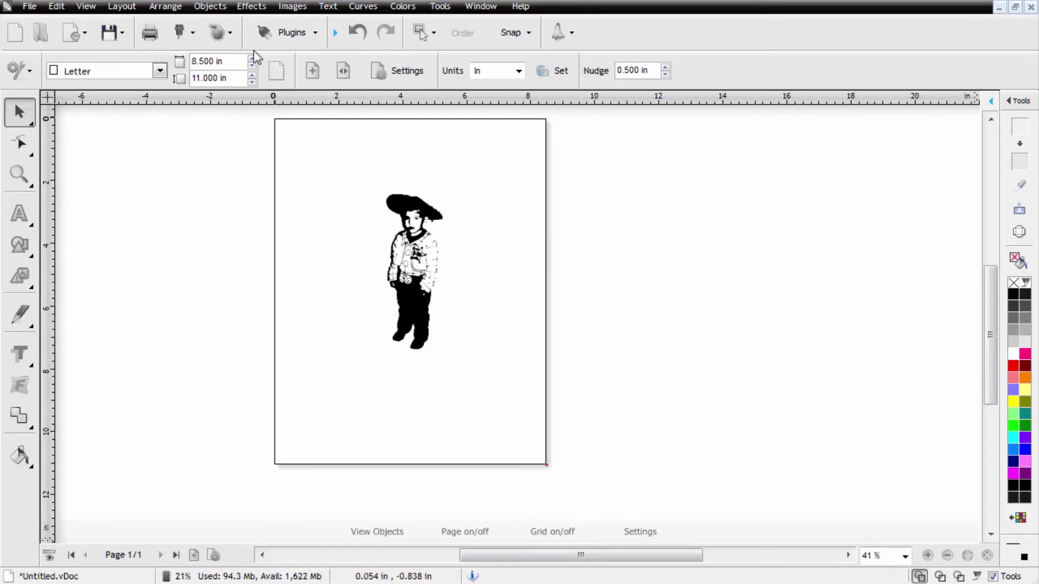
click(229, 34)
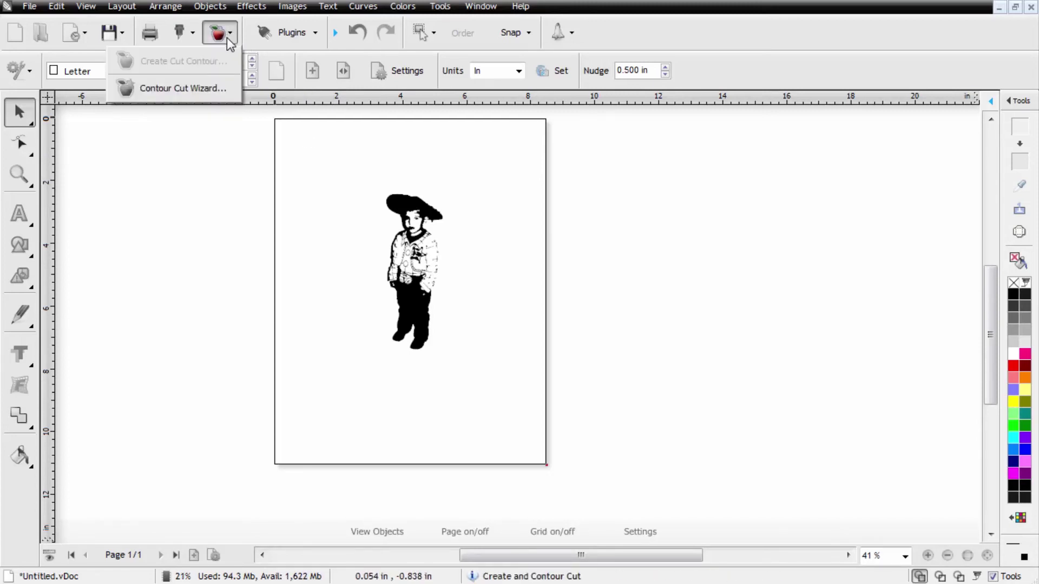
click(426, 272)
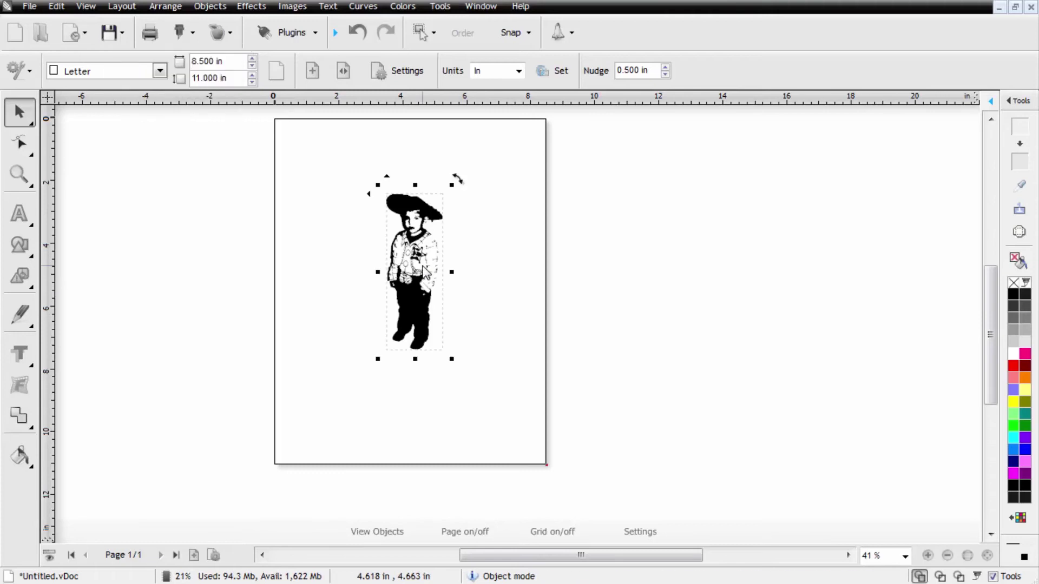
click(228, 37)
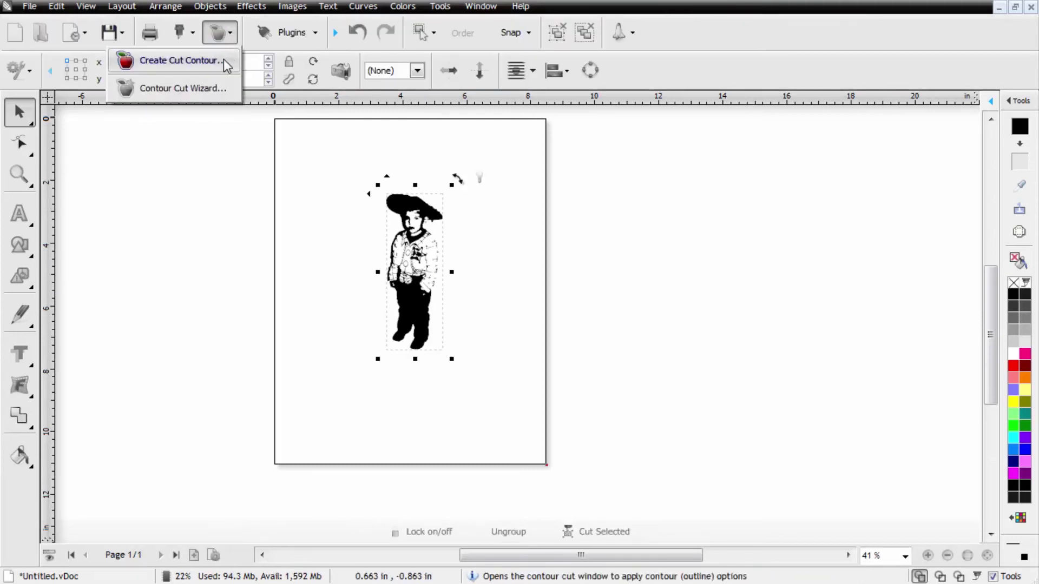
click(227, 64)
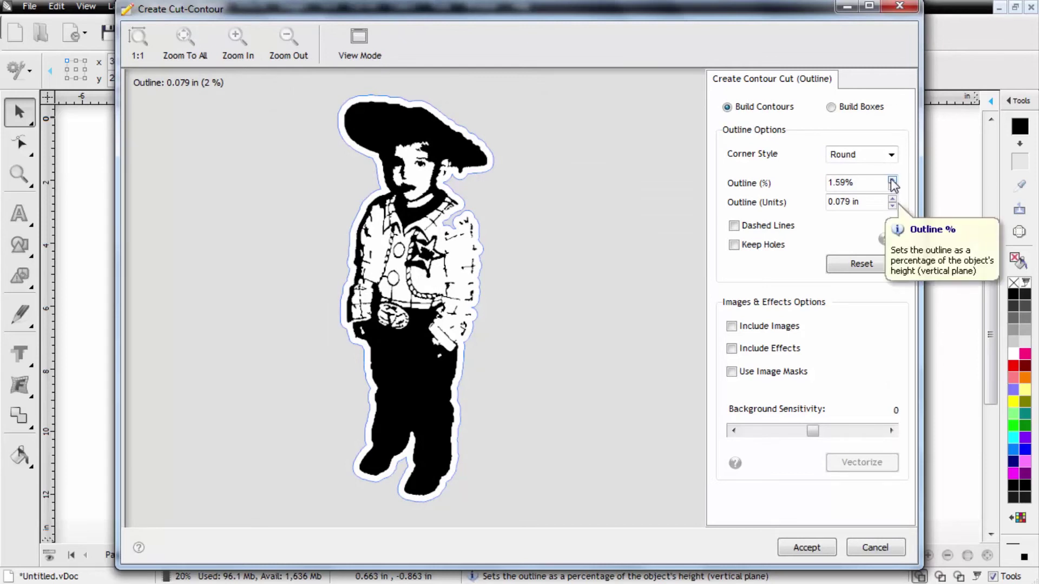
Widen the cut contour outline to 2.09% (0.103 in) around the cowboy and accept it.
click(892, 180)
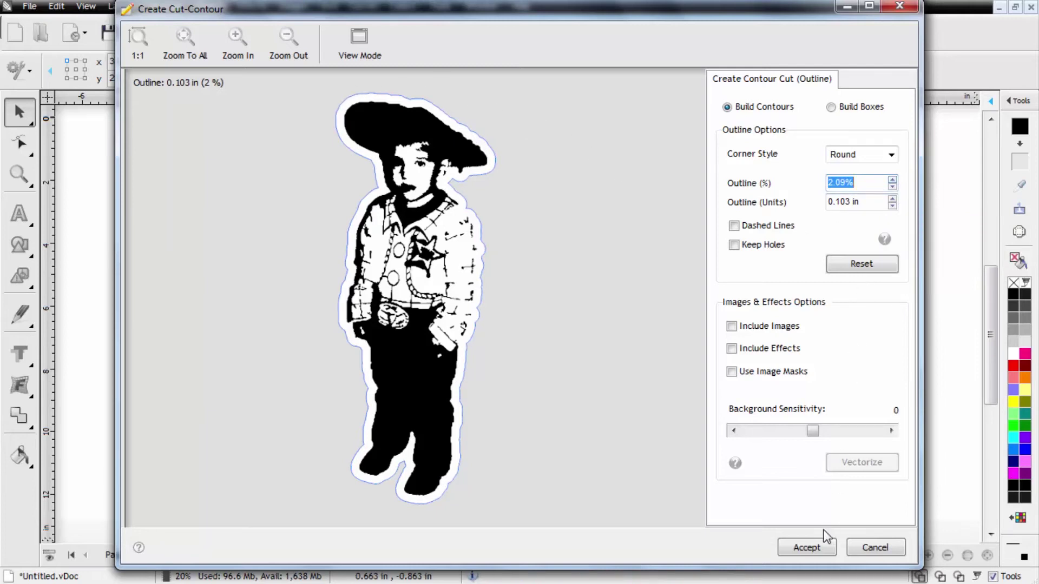
click(806, 547)
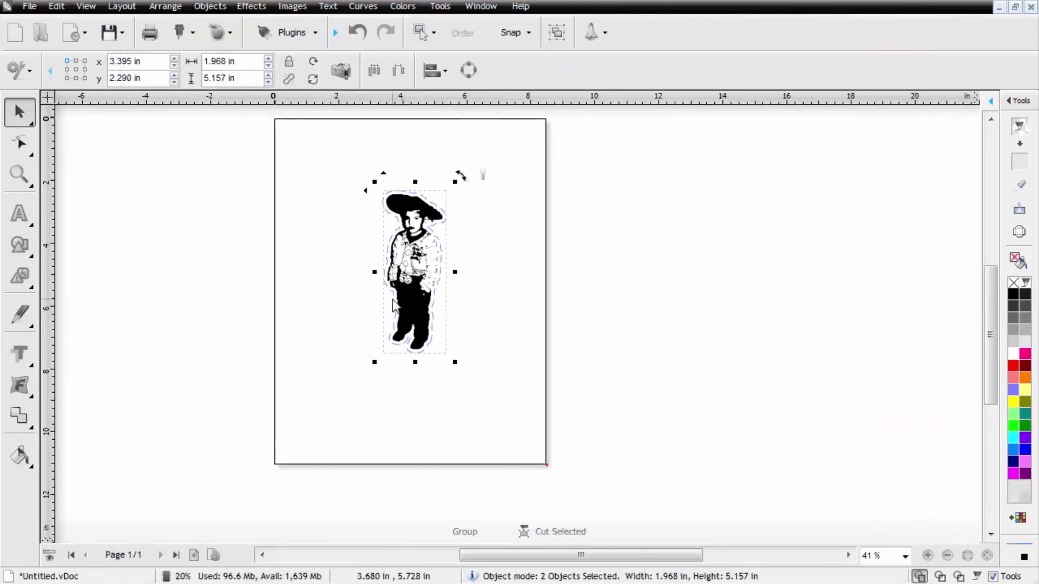
Pull the 474-node contour apart from the cowboy artwork, leaving it alone on the page, and select it.
drag(412, 247, 341, 239)
click(404, 268)
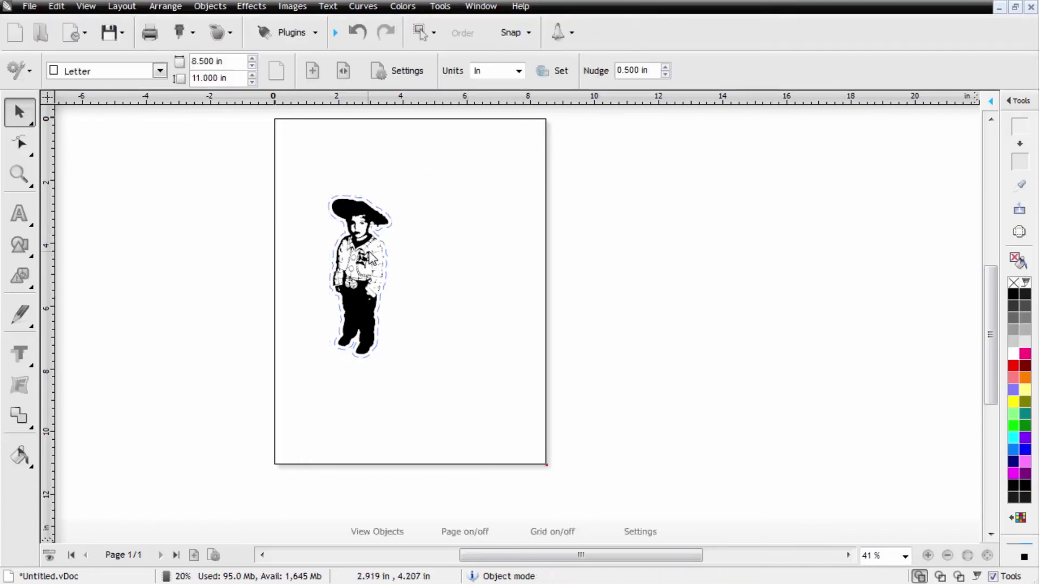
drag(390, 275, 481, 278)
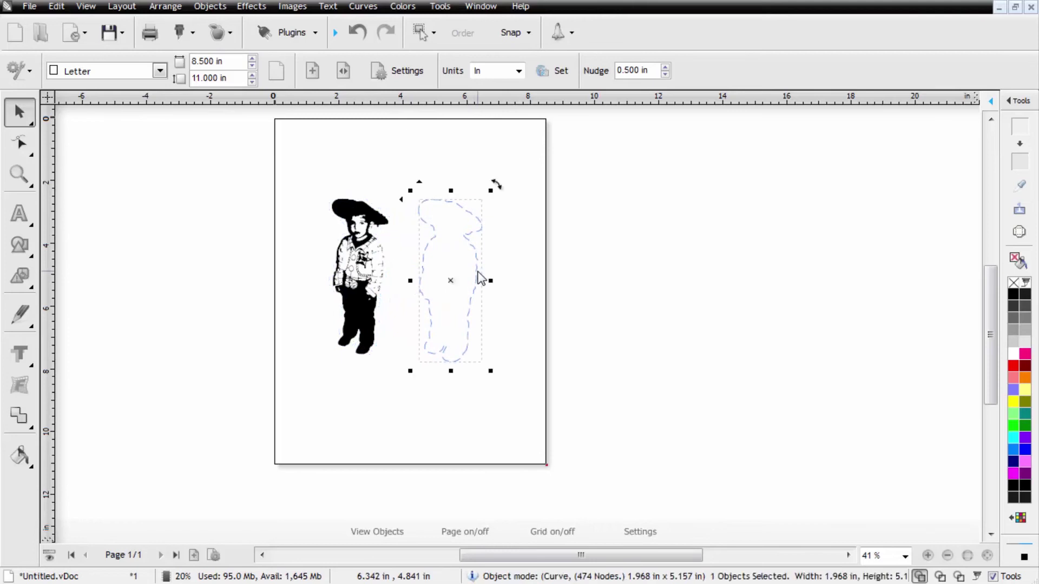
click(514, 281)
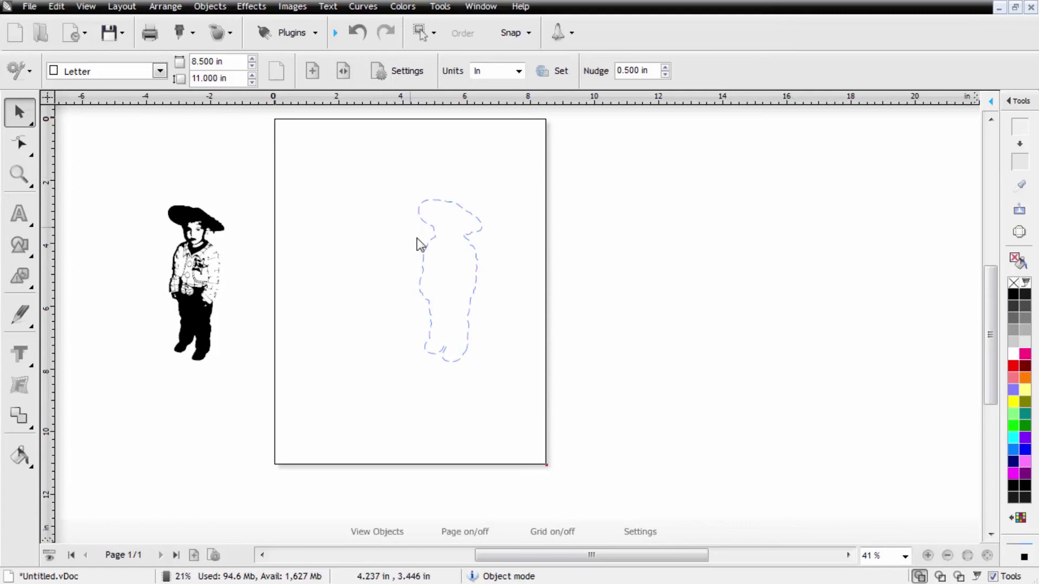
click(425, 251)
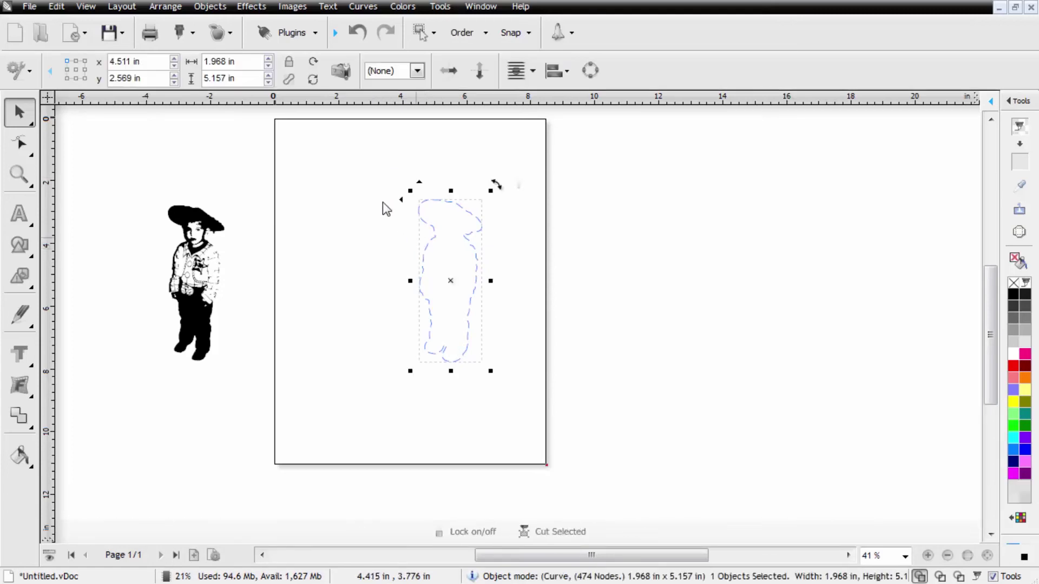
Send the dashed contour to the USCutter SC-25in with Auto Weed-Box ticked.
click(181, 38)
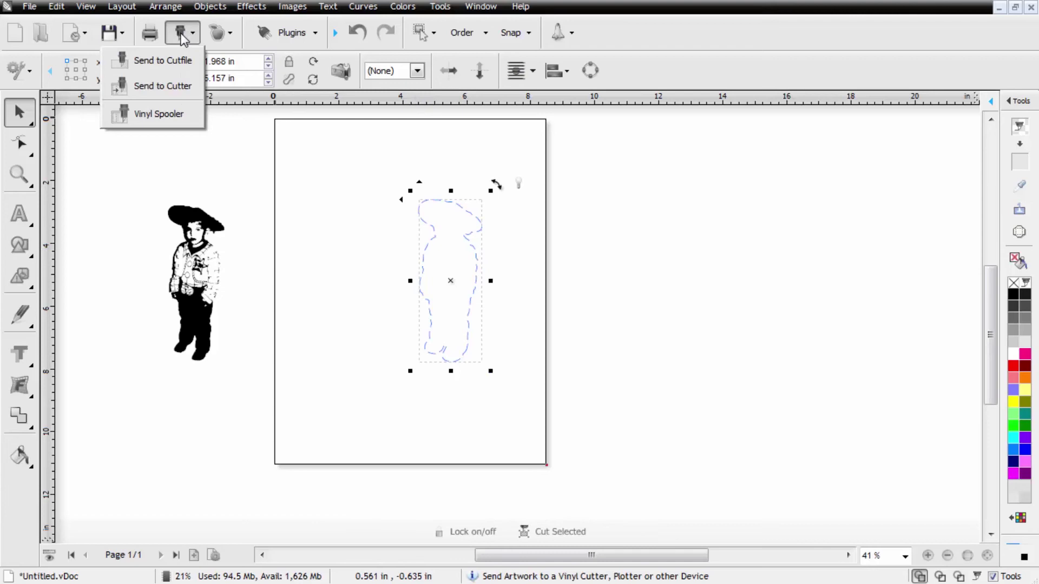
click(176, 88)
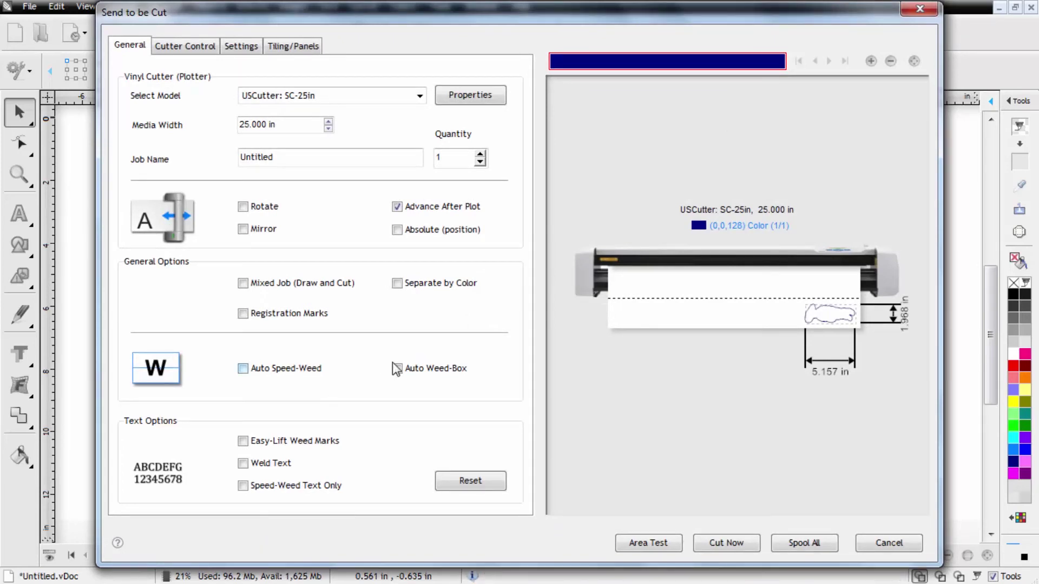
click(405, 368)
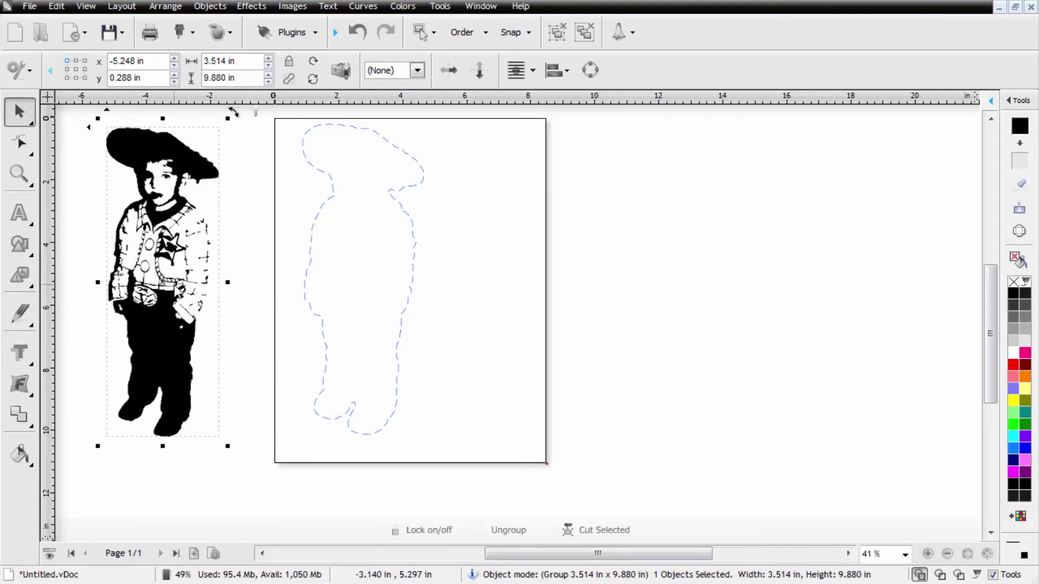
Select the black cowboy artwork and open Send to Cutter for its 10.274 by 3.908 in job.
click(233, 110)
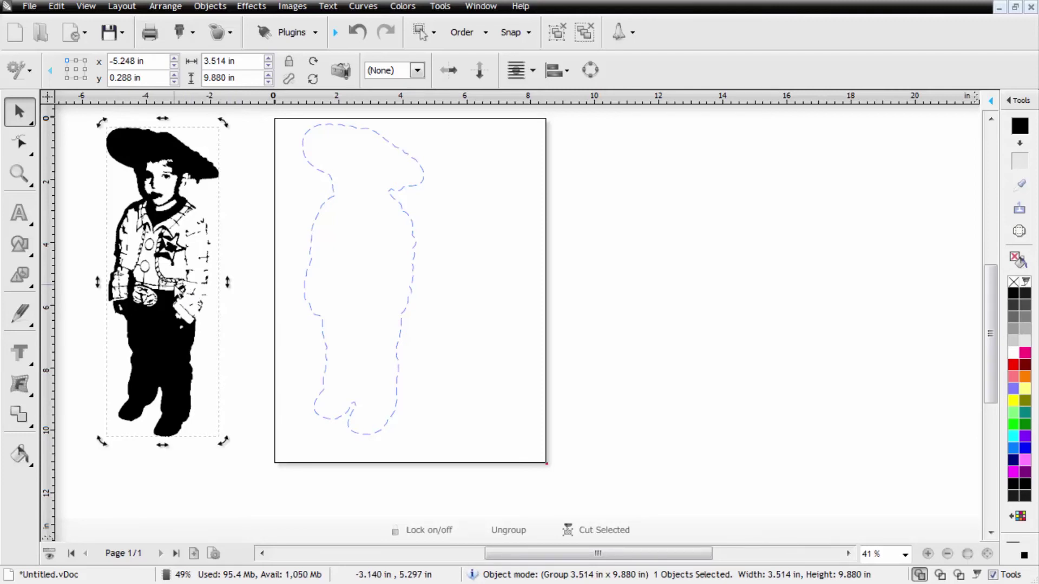
click(181, 35)
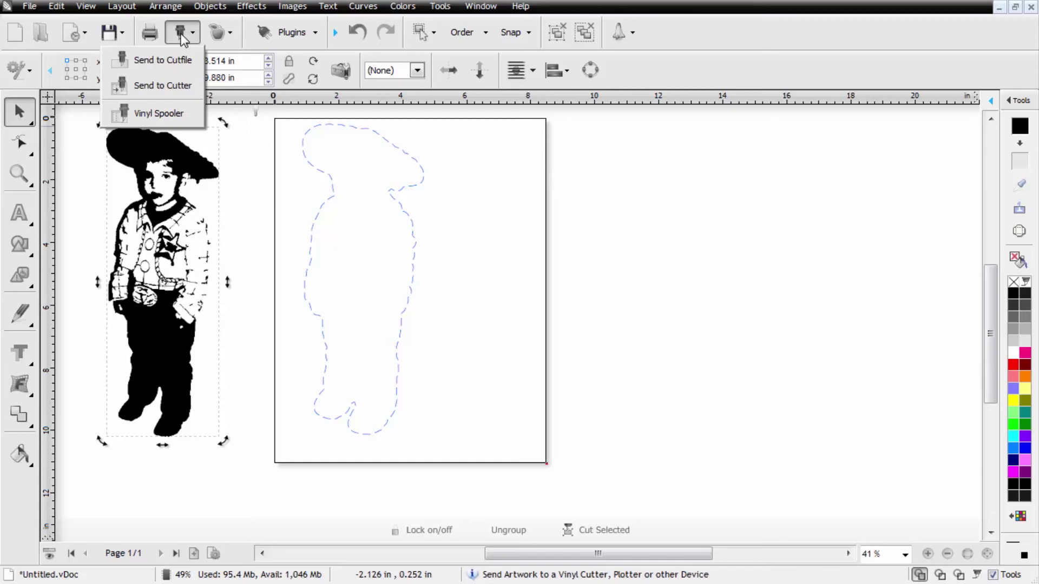
click(173, 86)
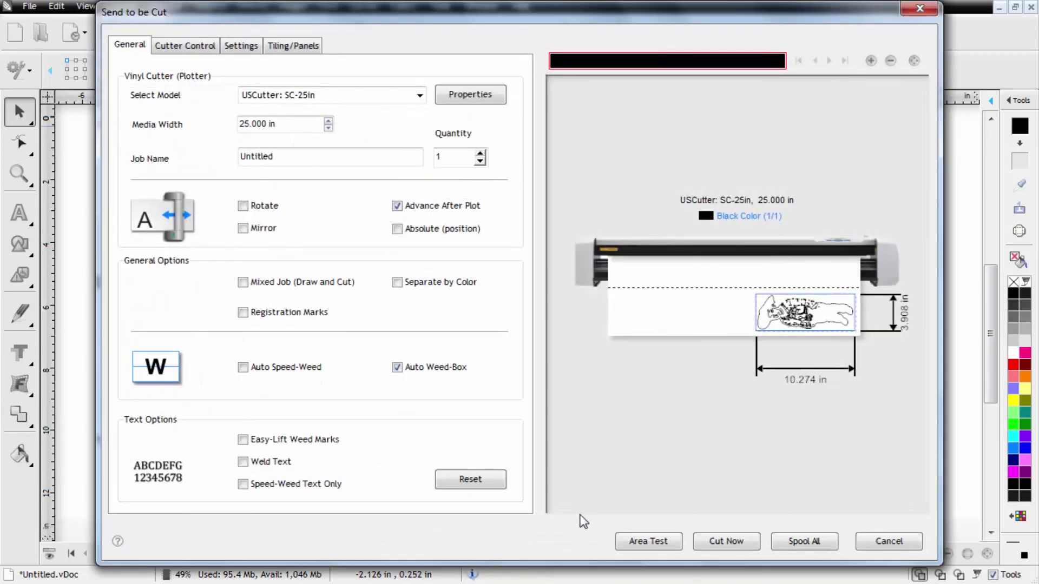